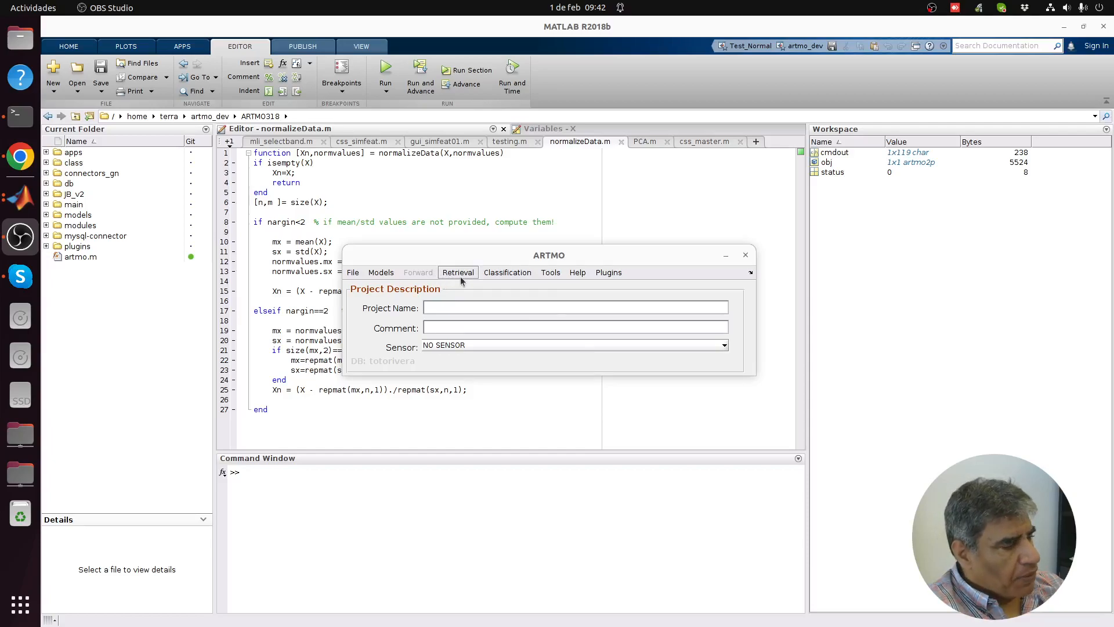
# Open the MLRA retrieval module from the ARTMO main window
pyautogui.click(459, 273)
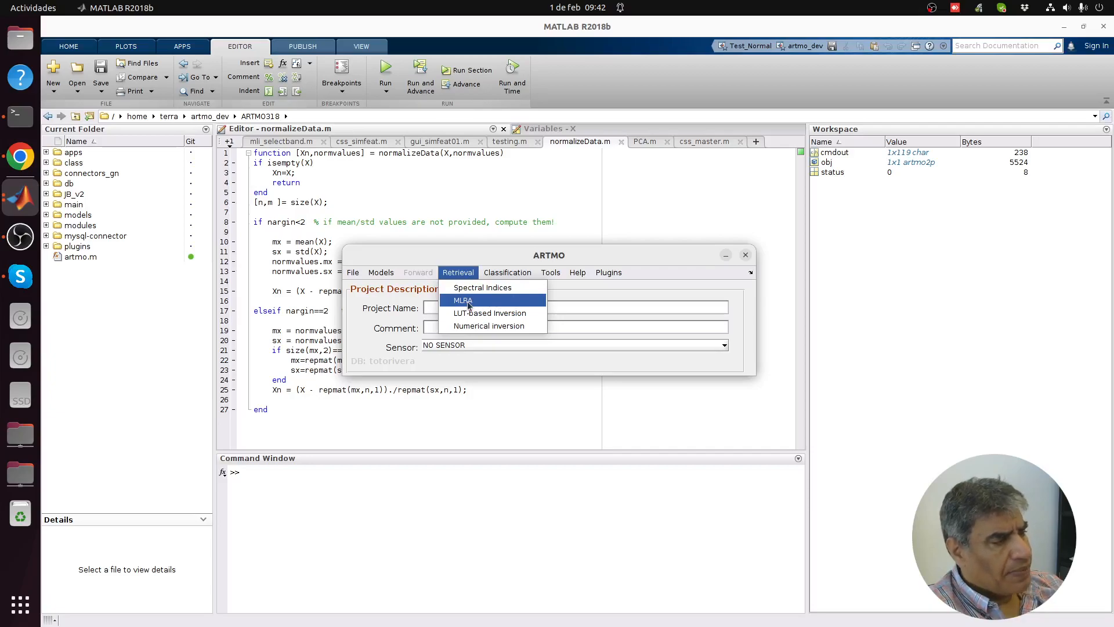
pyautogui.click(467, 301)
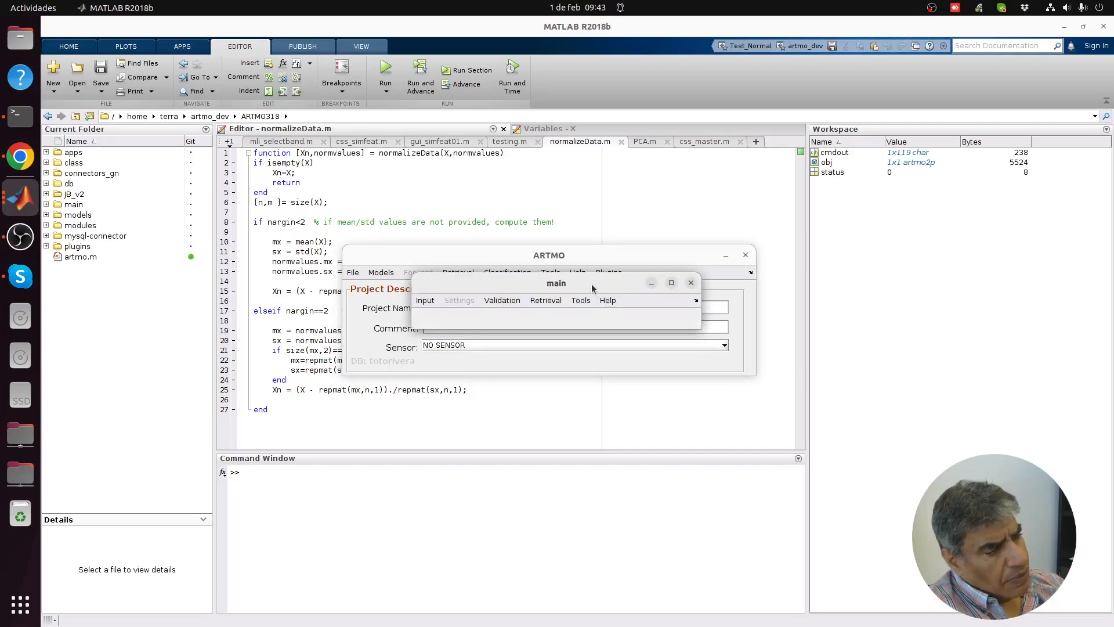
pyautogui.moveTo(592, 288)
pyautogui.mouseDown()
pyautogui.moveTo(592, 301)
pyautogui.moveTo(590, 277)
pyautogui.moveTo(587, 286)
pyautogui.mouseUp()
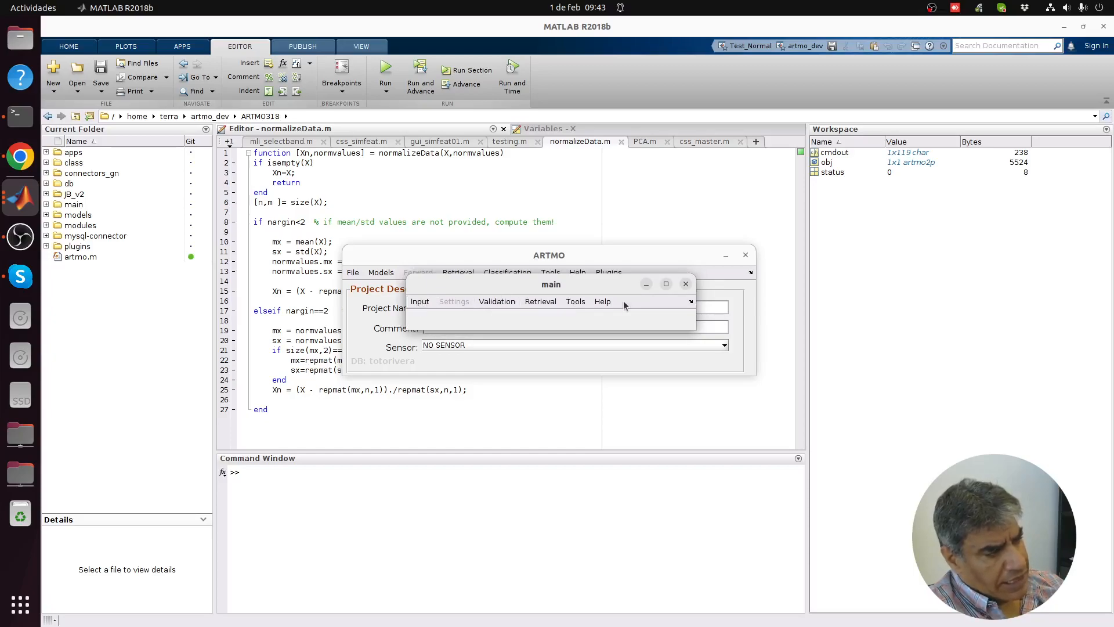
# Open the import window for user data in txt format and move it clear of the other windows
pyautogui.click(420, 302)
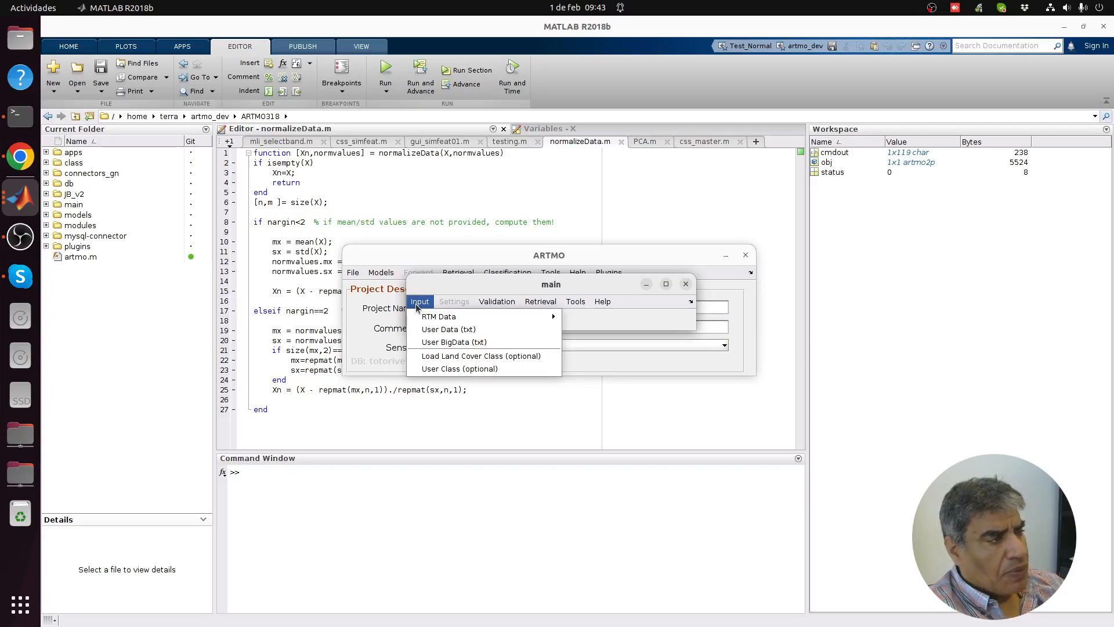
pyautogui.moveTo(449, 319)
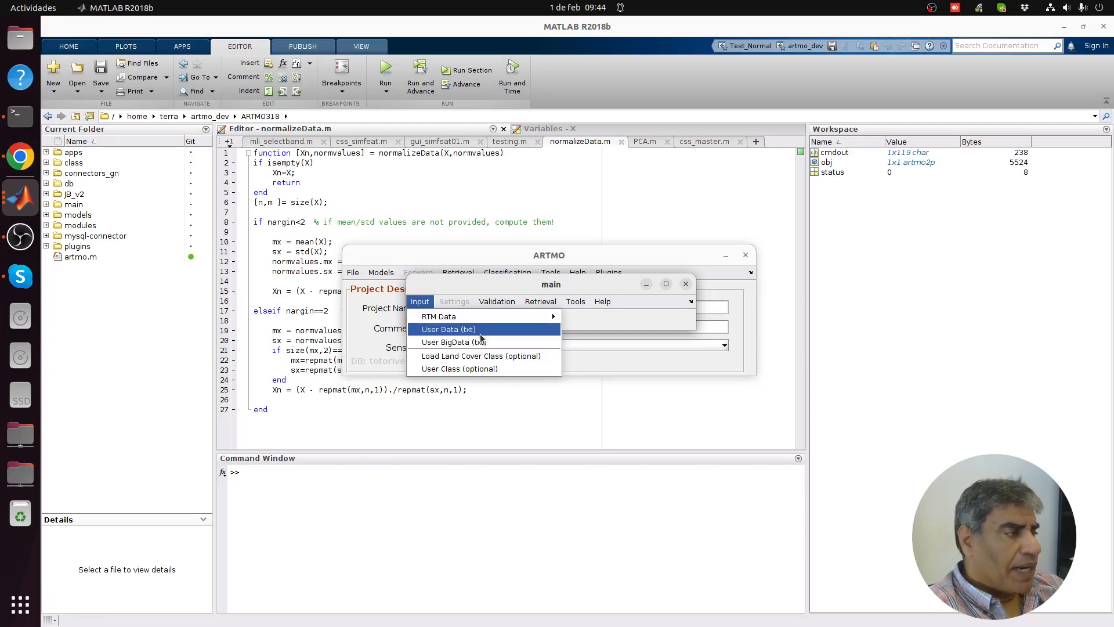
pyautogui.click(437, 330)
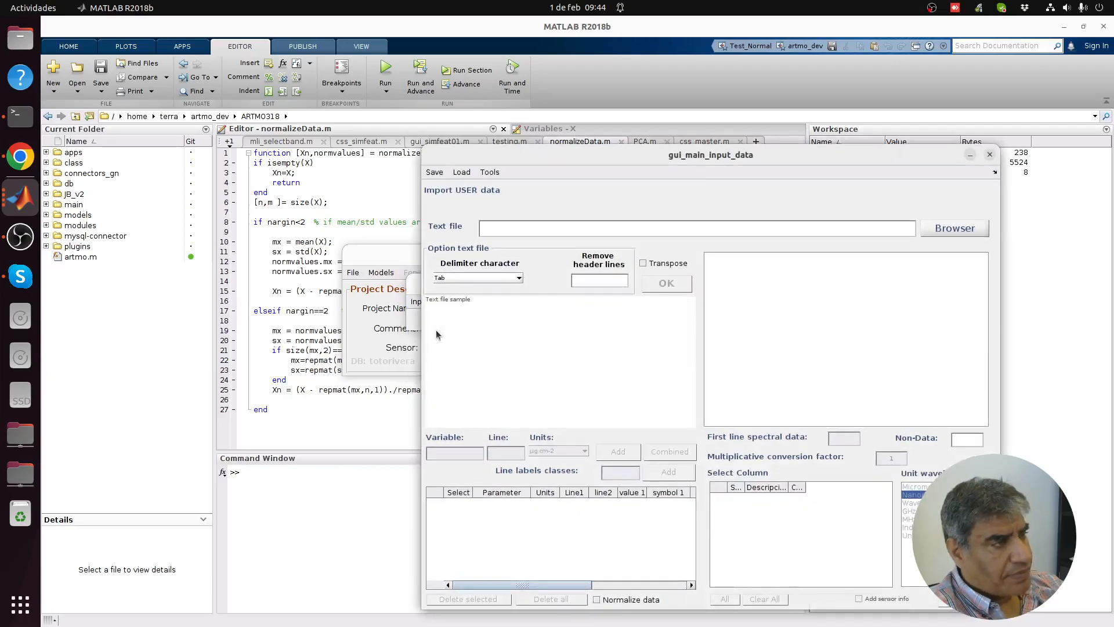
pyautogui.moveTo(782, 155); pyautogui.dragTo(583, 109)
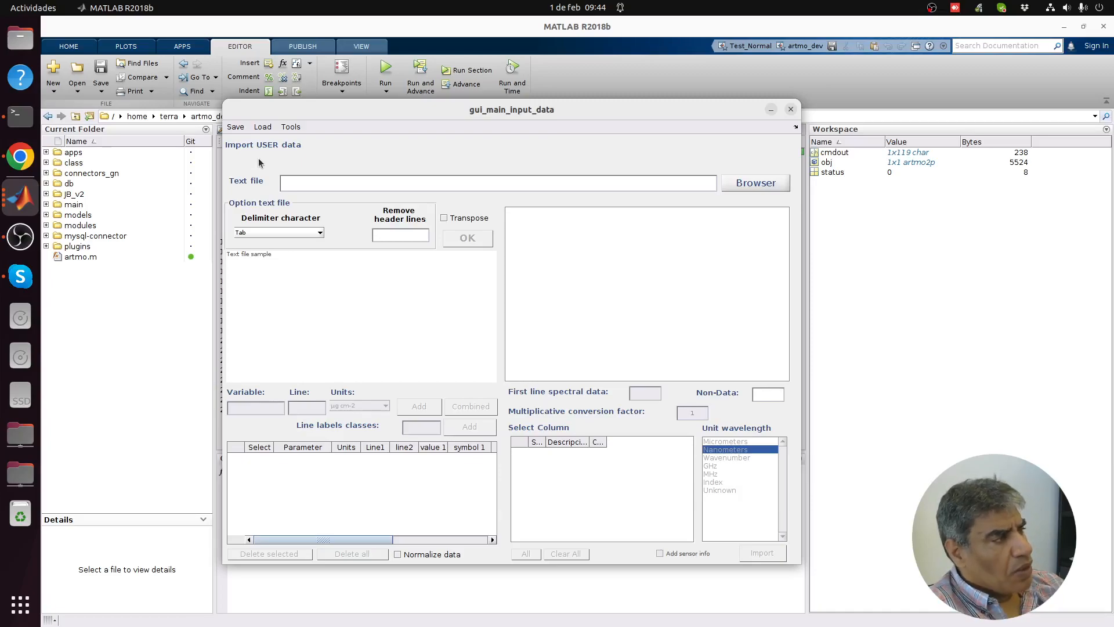
# Load 20231228_prosail-lut2_300K_4artmo_data_lite.csv from the data folder inside Descargas as the text file
pyautogui.click(745, 183)
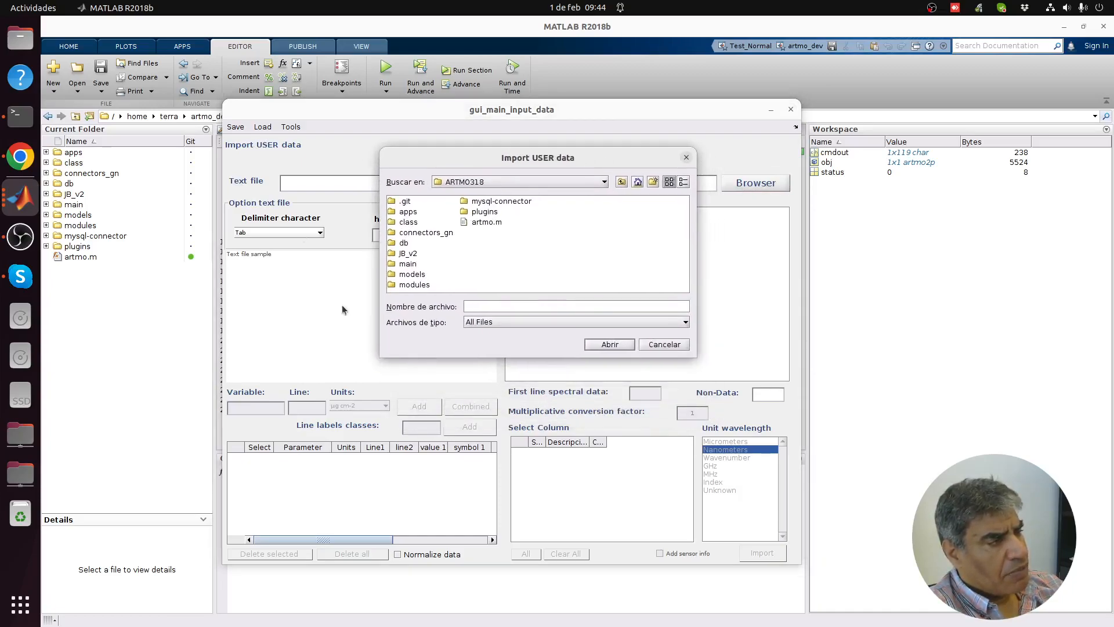
pyautogui.click(604, 183)
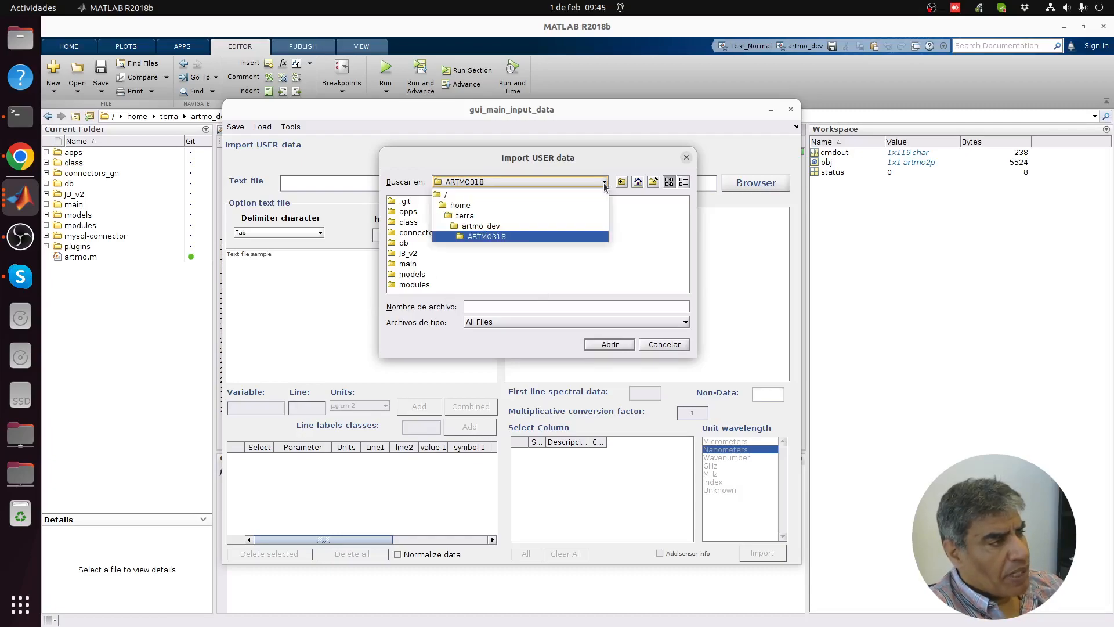
pyautogui.click(572, 215)
pyautogui.scroll(-2, 642, 255)
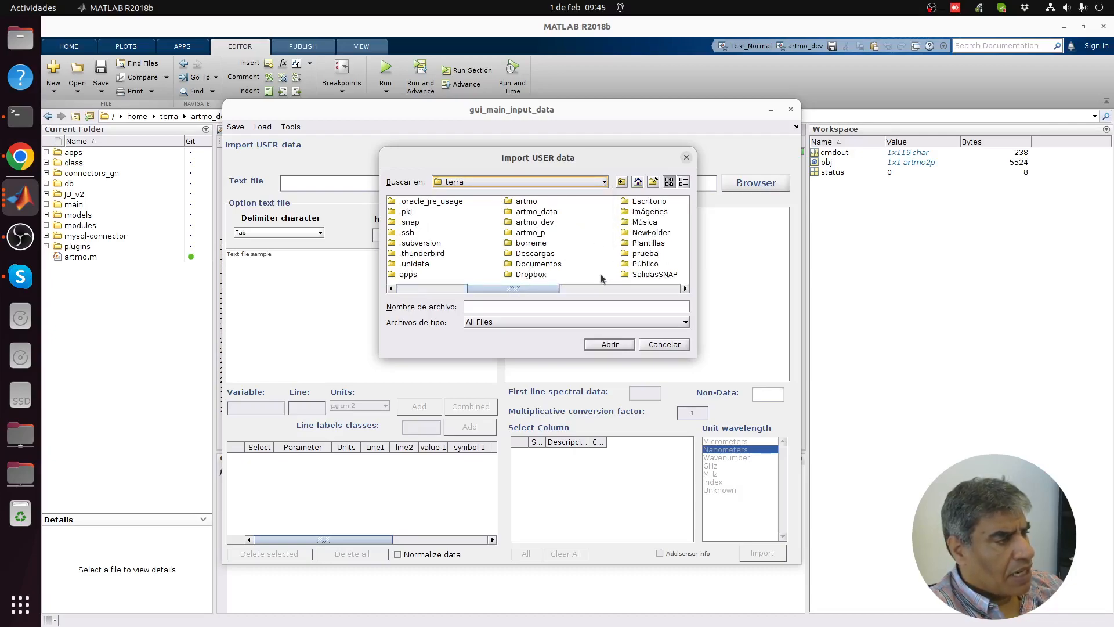
pyautogui.click(524, 256)
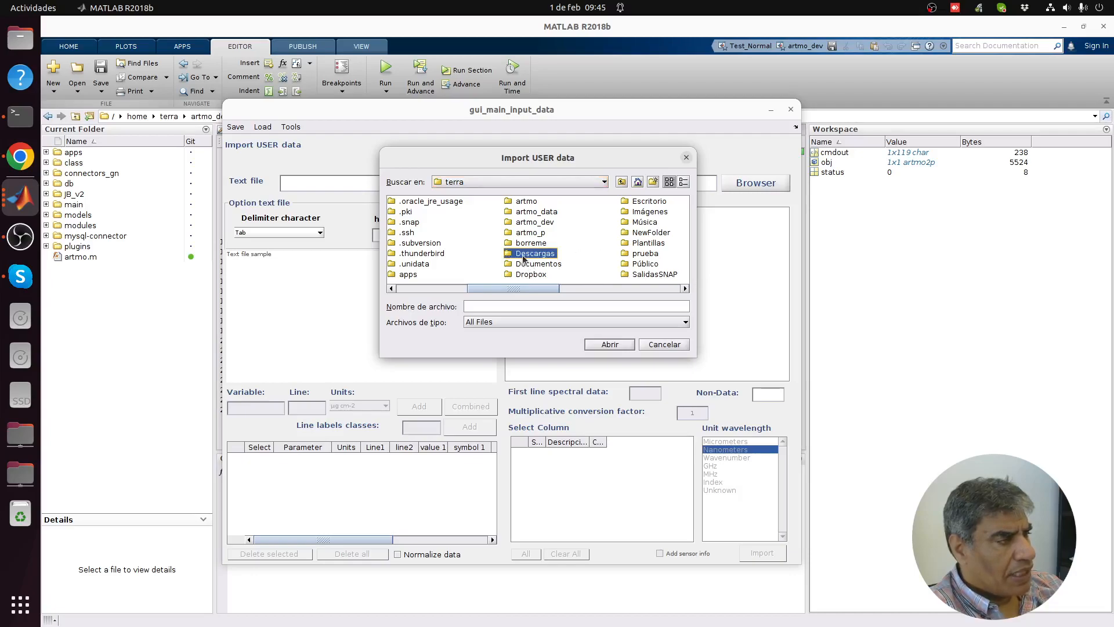
pyautogui.doubleClick(523, 255)
pyautogui.click(400, 202)
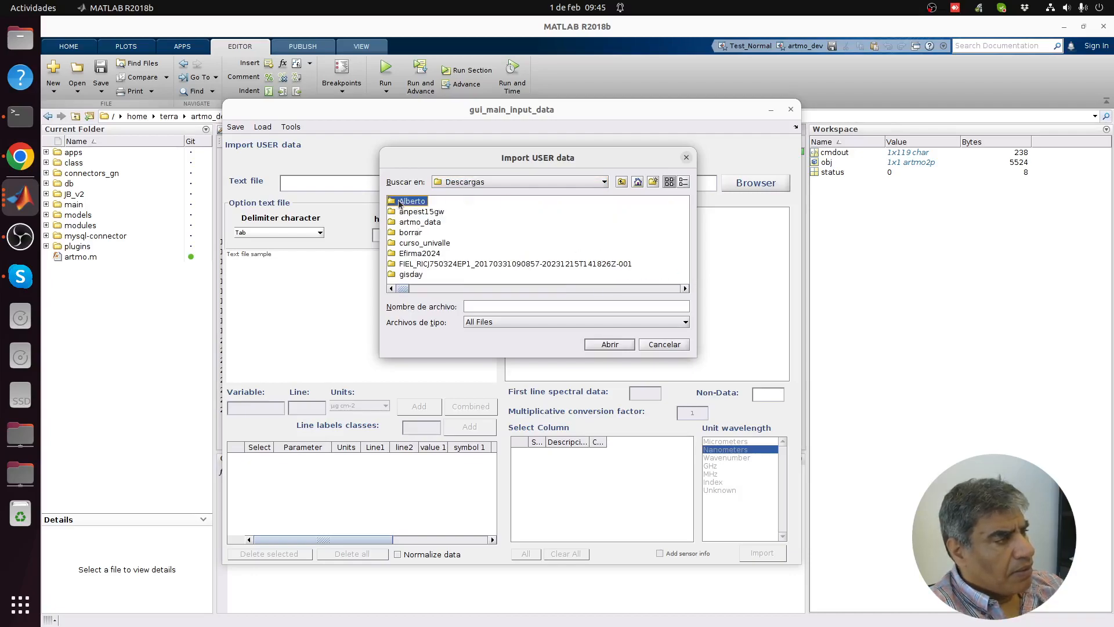
pyautogui.doubleClick(399, 201)
pyautogui.doubleClick(399, 201)
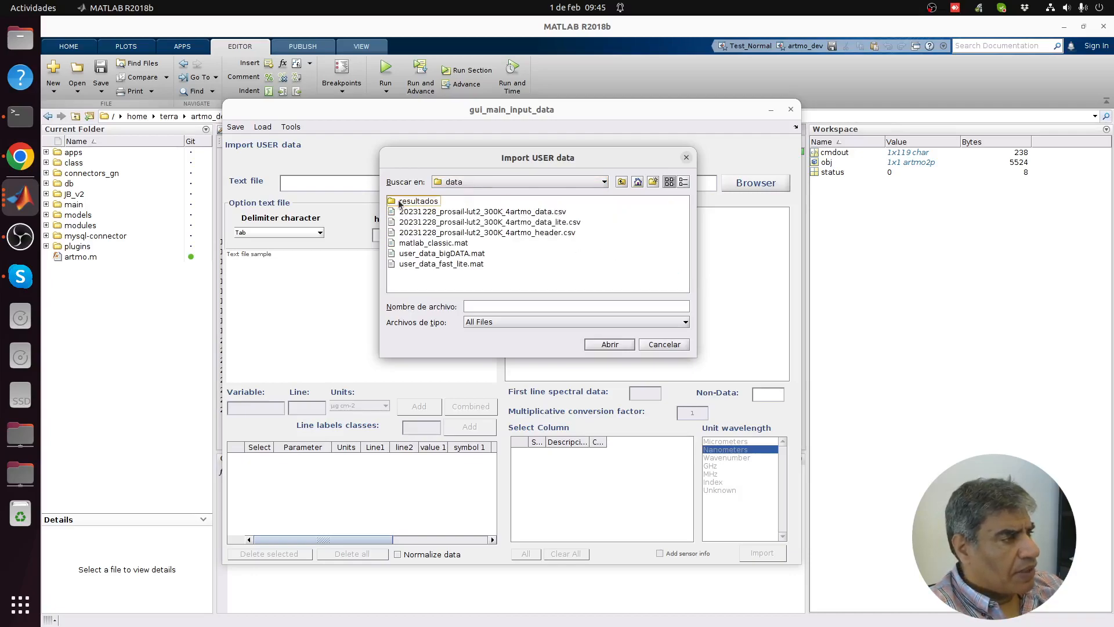
pyautogui.click(535, 223)
pyautogui.click(605, 346)
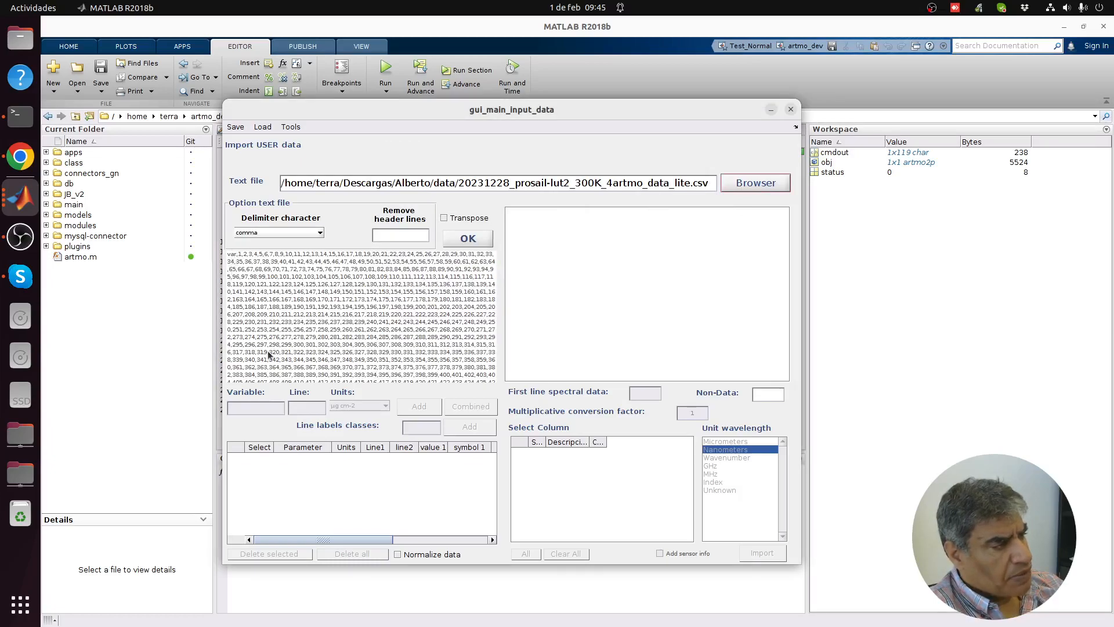
# Read the text file with comma as the delimiter and 1 header line removed
pyautogui.click(321, 232)
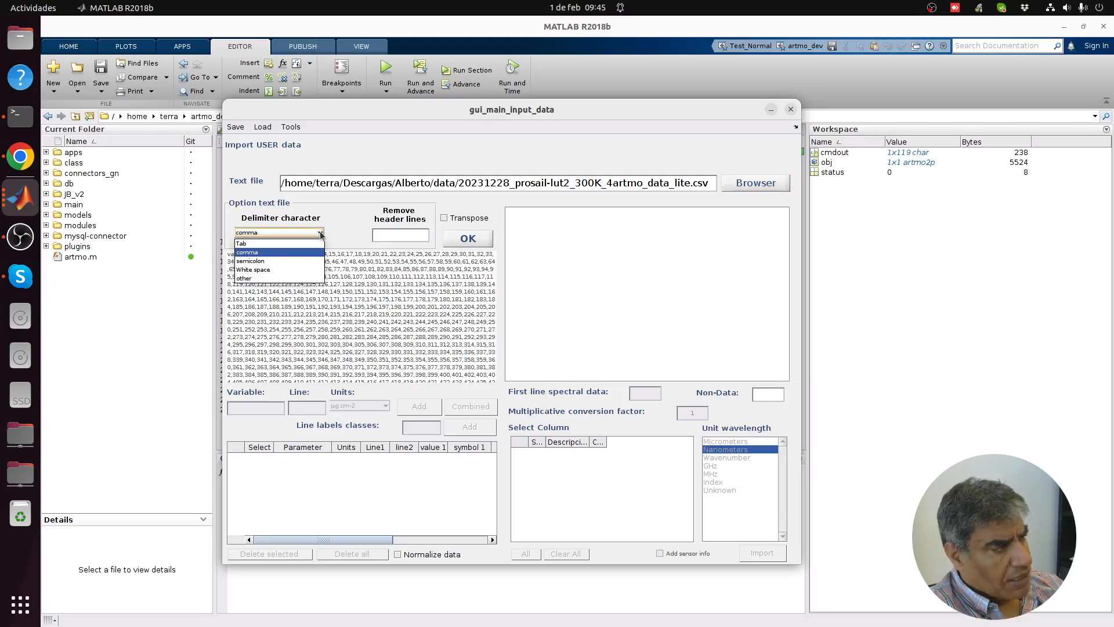
pyautogui.click(264, 254)
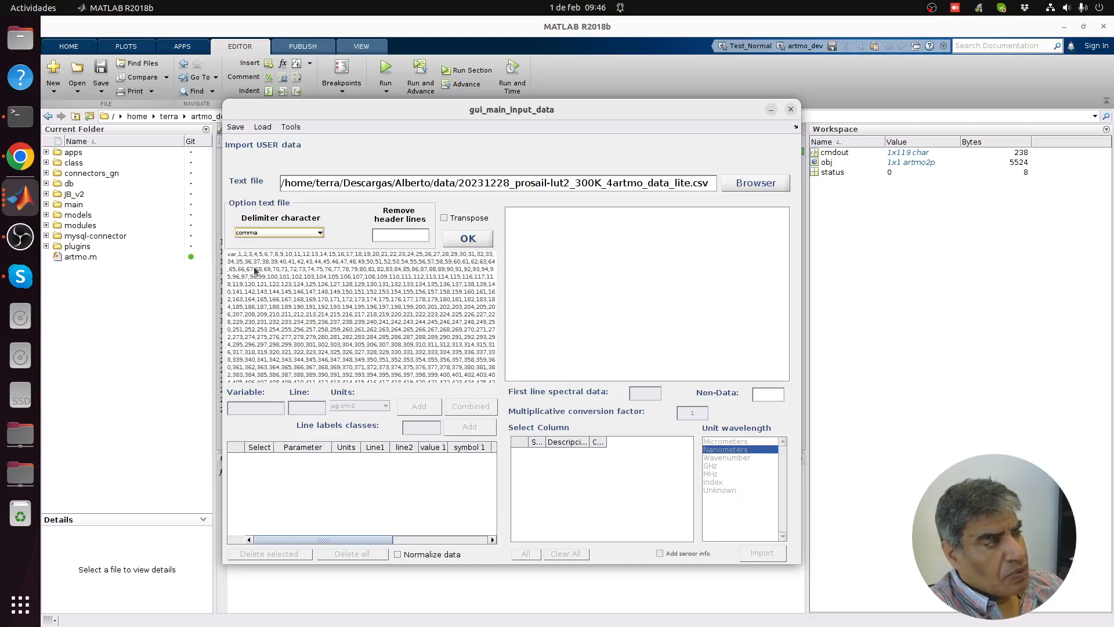
pyautogui.click(400, 235)
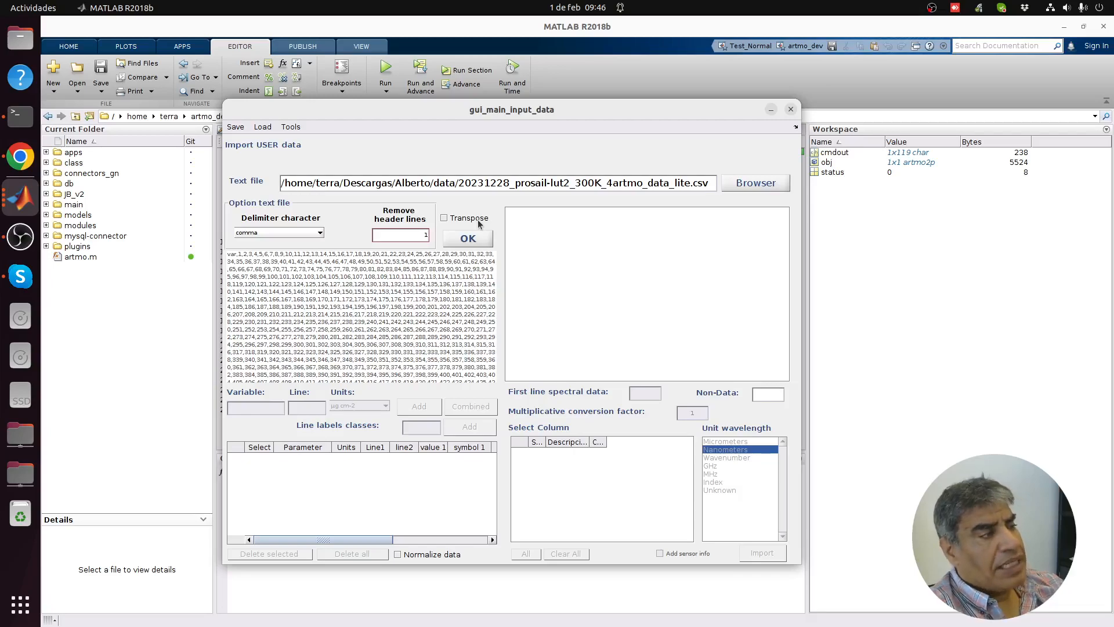
pyautogui.click(464, 240)
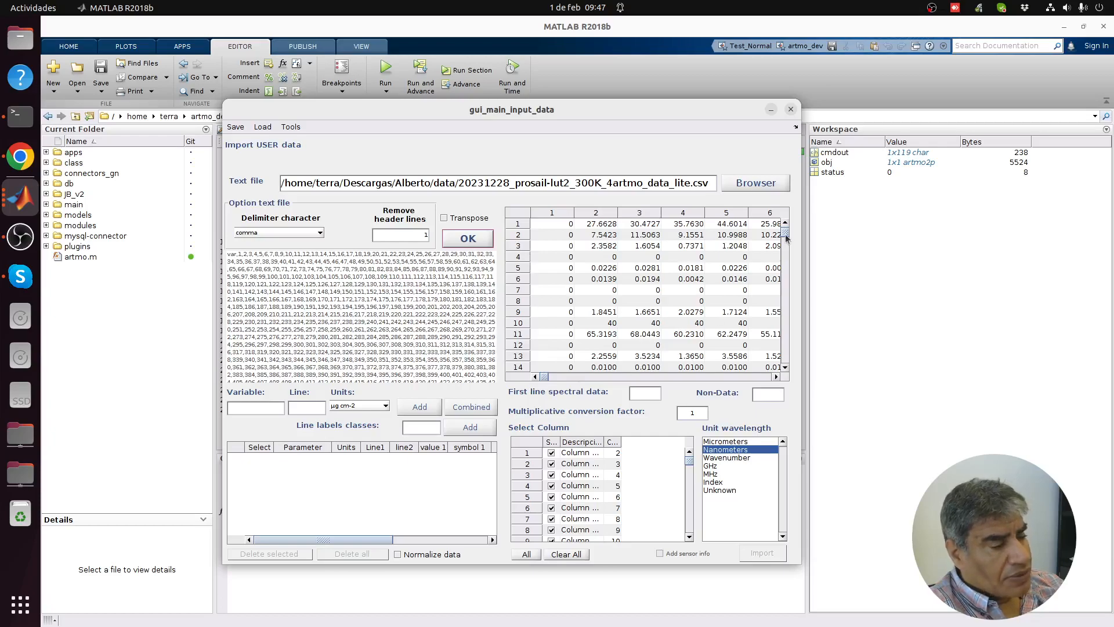
# Examine the loaded table's parameter rows and find the row where the wavelengths and spectral data begin
pyautogui.moveTo(787, 238); pyautogui.dragTo(786, 233)
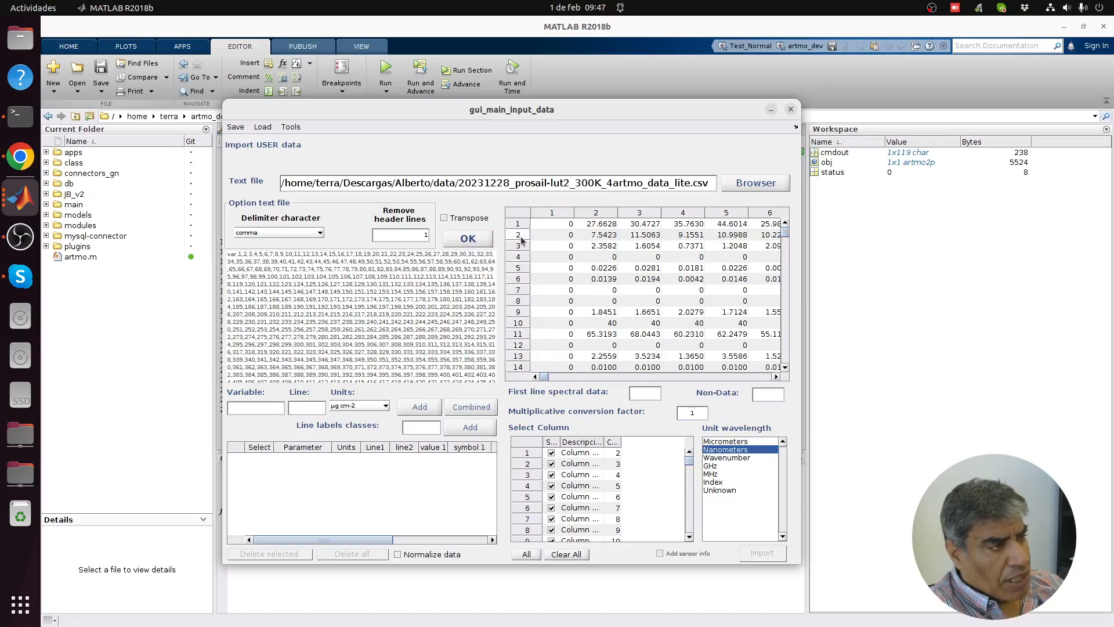
pyautogui.click(782, 369)
pyautogui.click(782, 369)
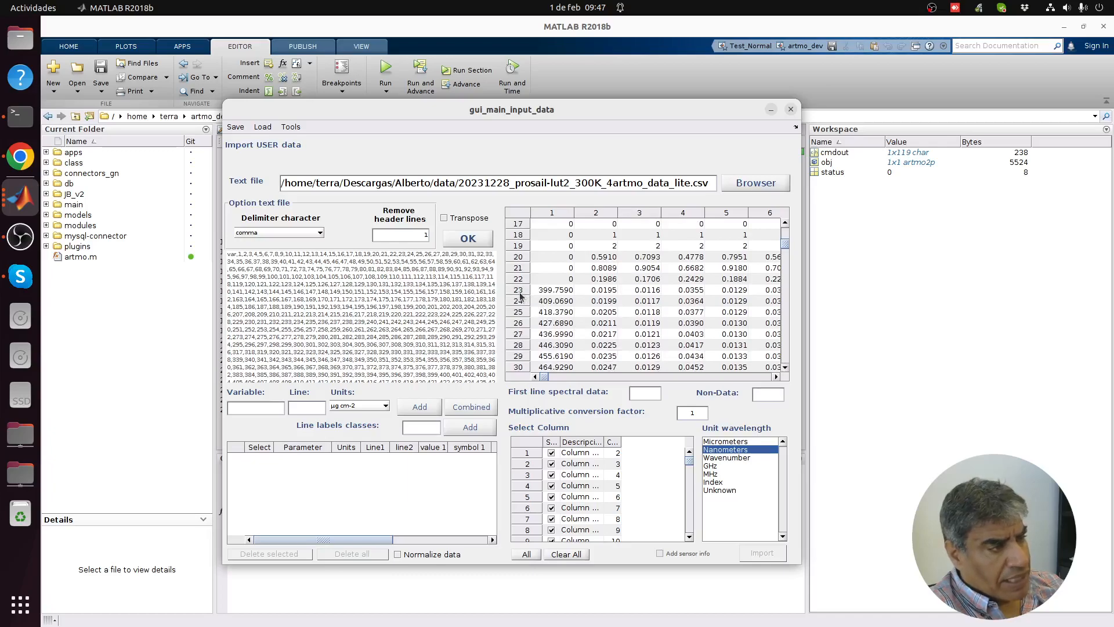
pyautogui.click(555, 293)
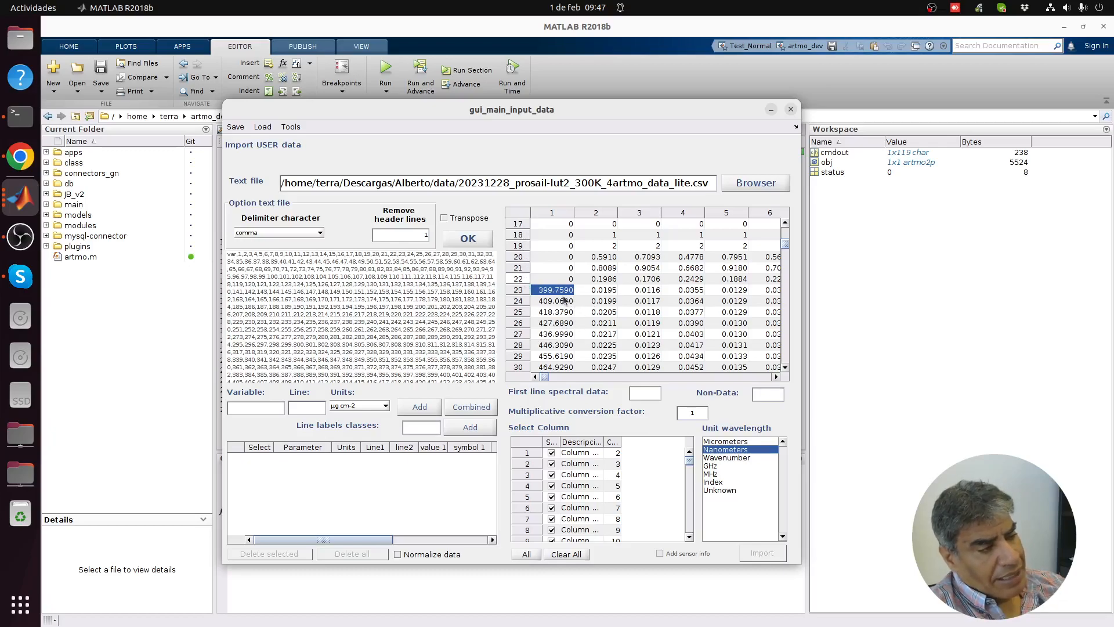
pyautogui.moveTo(785, 248)
pyautogui.mouseDown()
pyautogui.moveTo(797, 346)
pyautogui.moveTo(792, 246)
pyautogui.mouseUp()
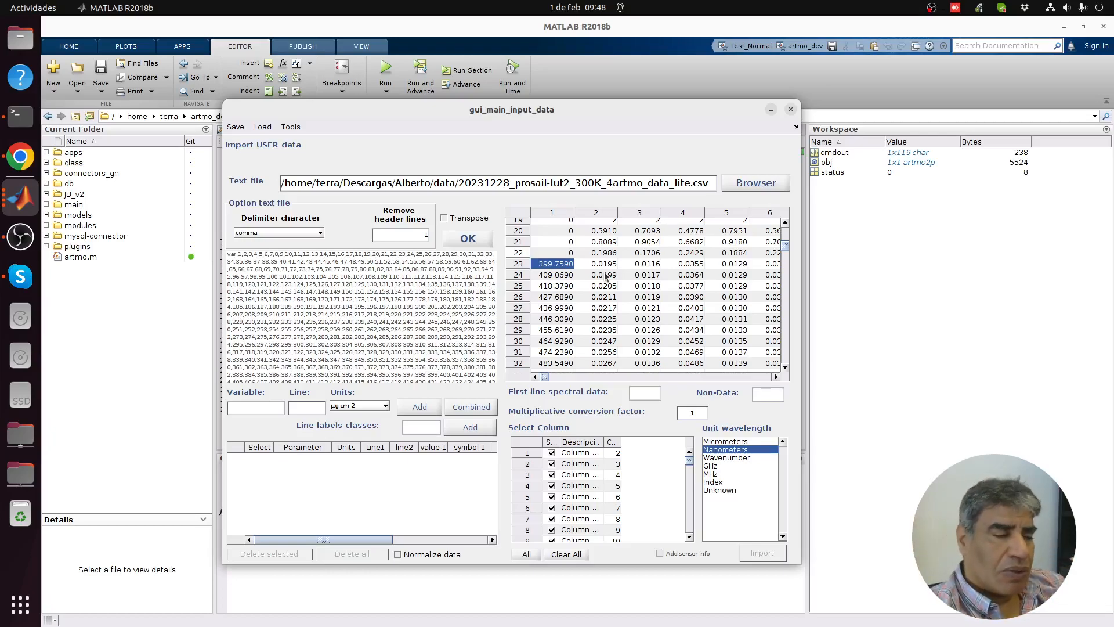
pyautogui.scroll(6, 606, 276)
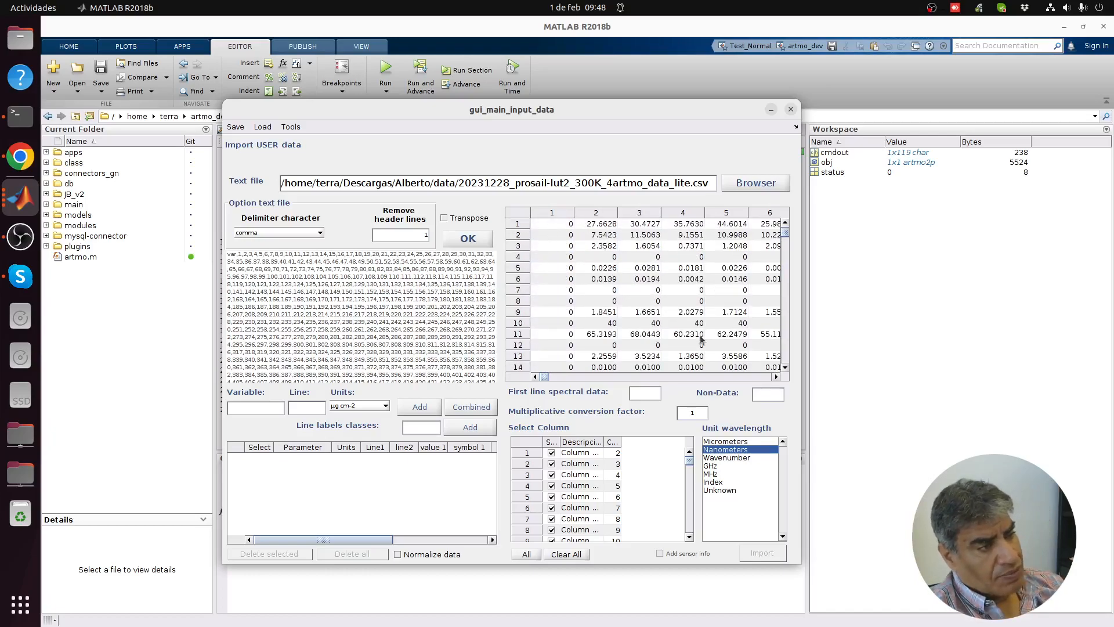
pyautogui.scroll(-1, 714, 246)
pyautogui.scroll(-5, 714, 246)
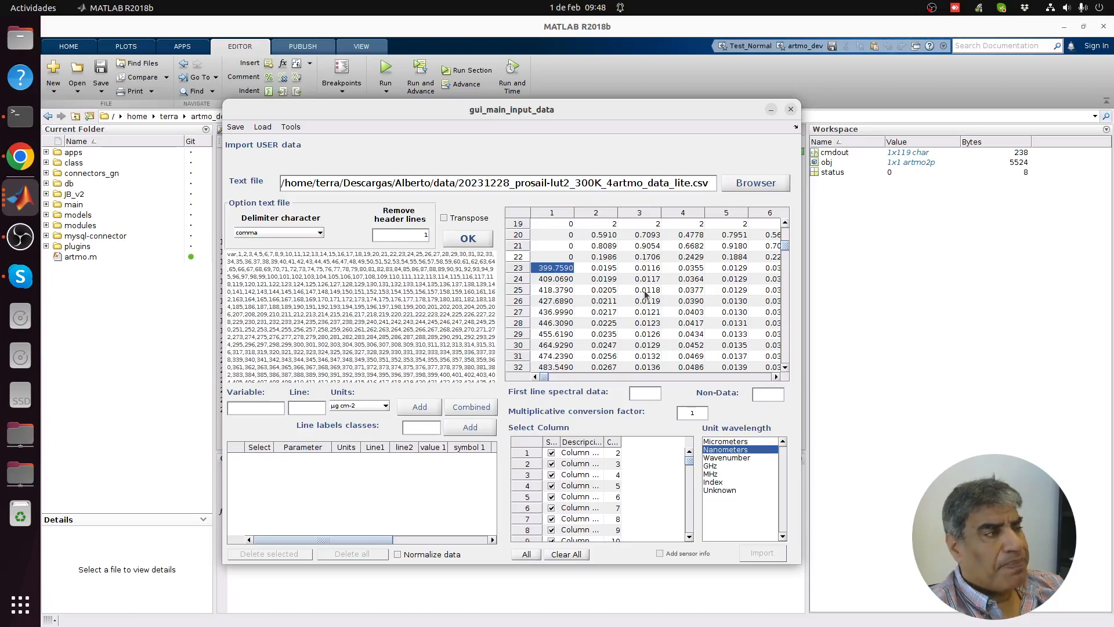
pyautogui.scroll(6, 650, 315)
pyautogui.scroll(-10, 670, 274)
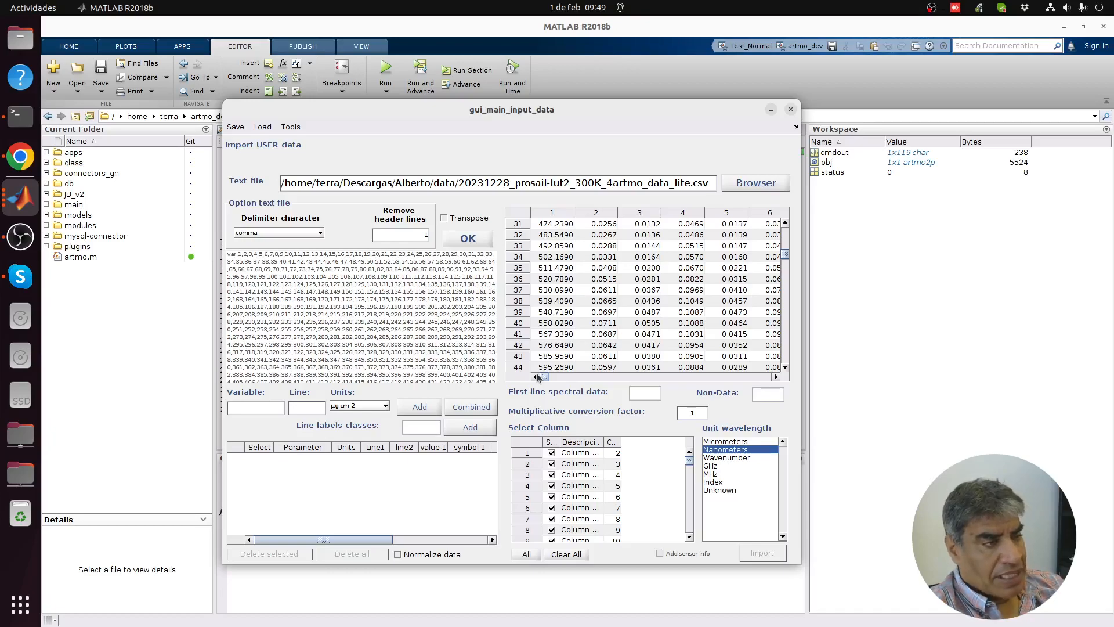
# Enter lai as the variable name
pyautogui.click(268, 409)
pyautogui.write('lai')
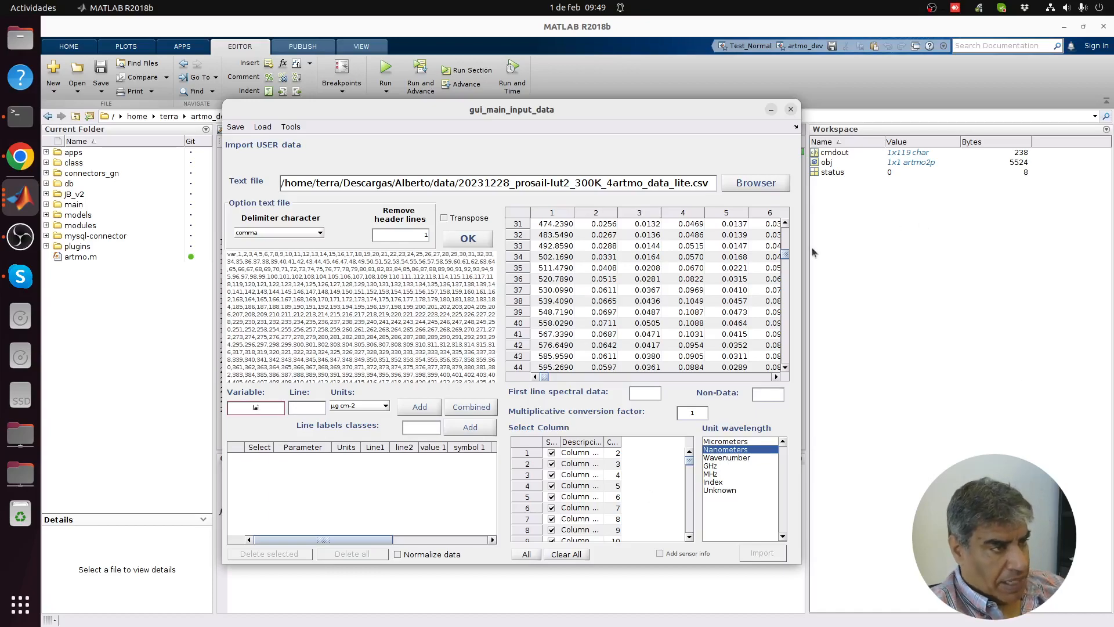
# Examine the LAI values in row 13 across the columns and compare them with the spectra starting at row 23
pyautogui.moveTo(785, 259); pyautogui.dragTo(785, 227)
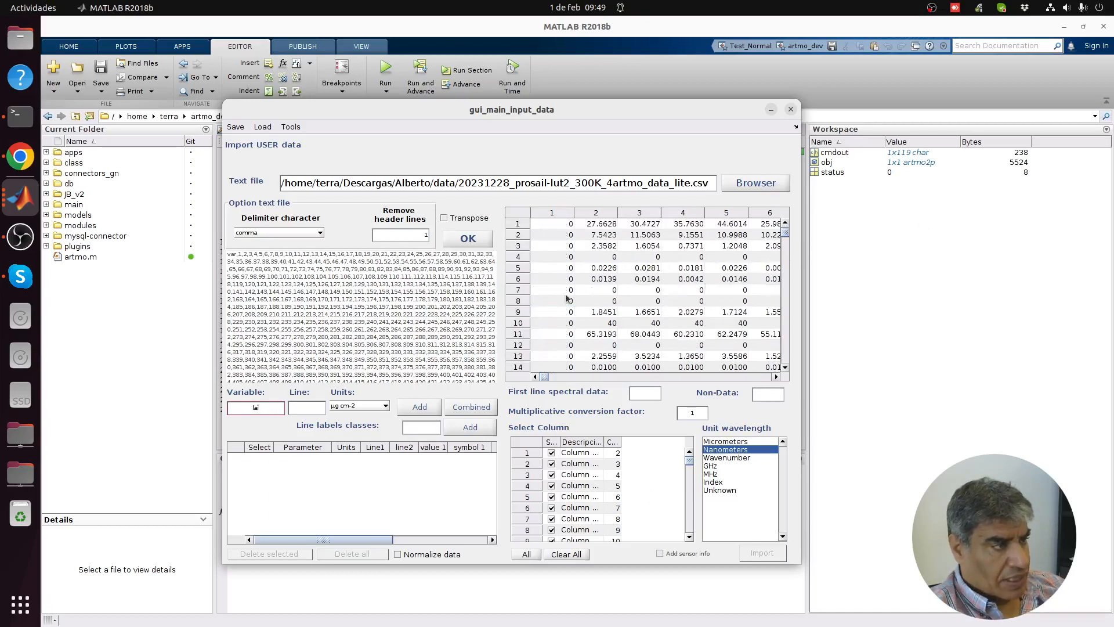
pyautogui.click(517, 358)
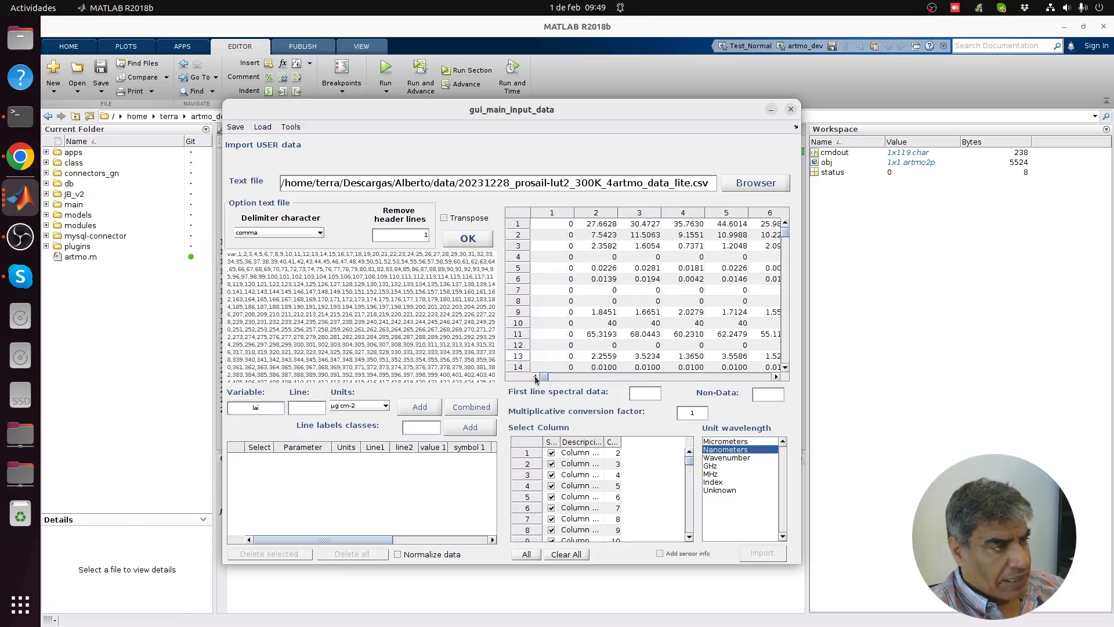
pyautogui.click(613, 356)
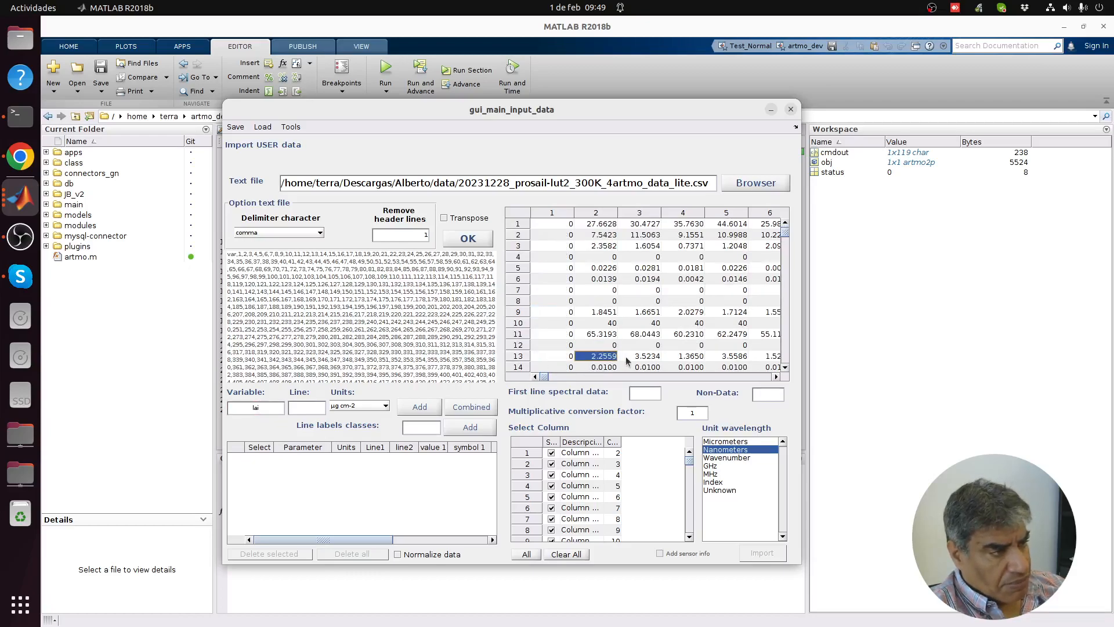
pyautogui.click(636, 358)
pyautogui.click(678, 359)
pyautogui.click(719, 360)
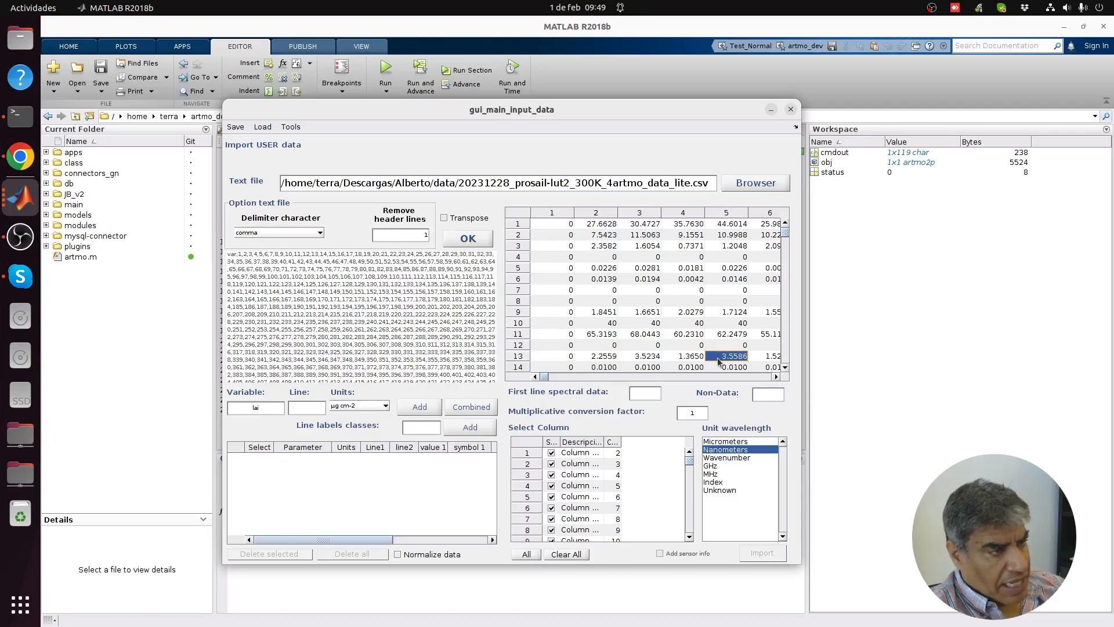
pyautogui.click(772, 358)
pyautogui.click(601, 358)
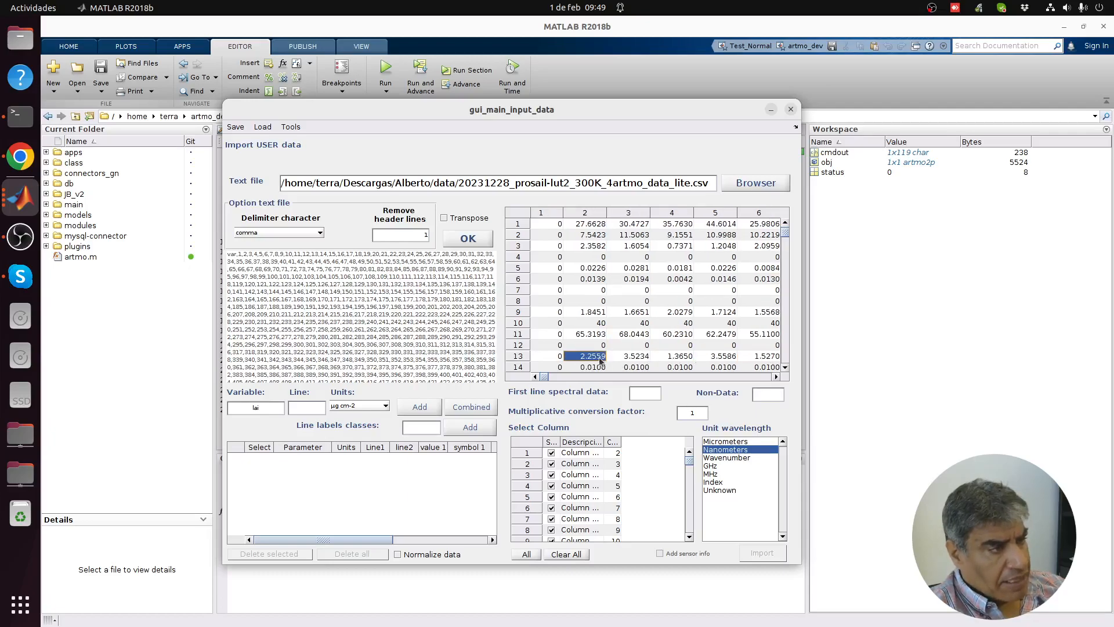
pyautogui.scroll(-5, 598, 348)
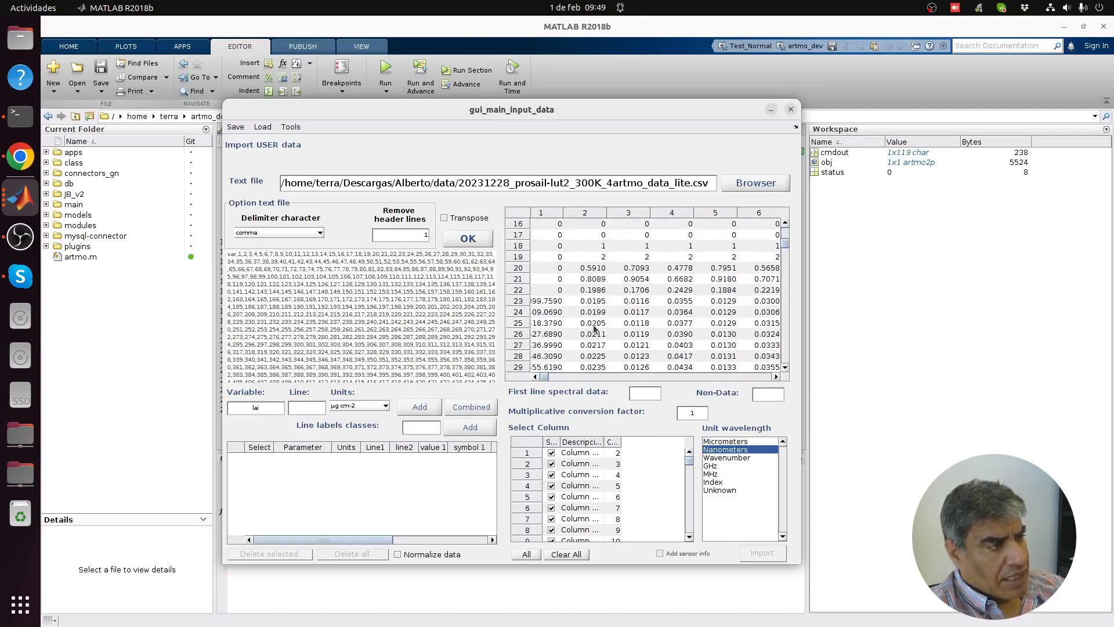
pyautogui.moveTo(587, 301); pyautogui.dragTo(595, 360)
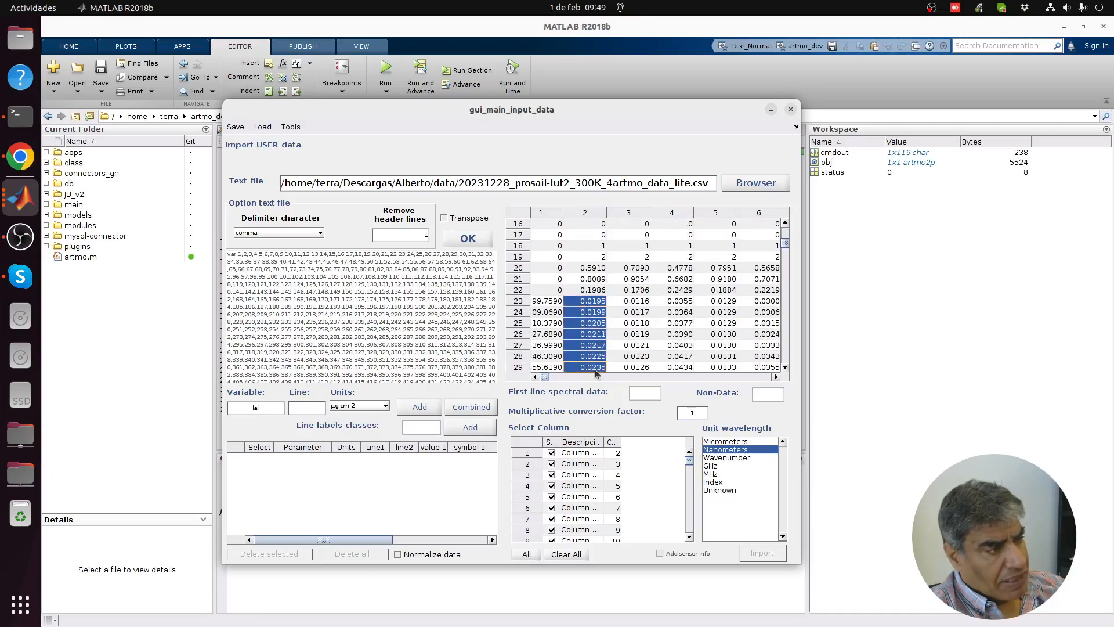
pyautogui.scroll(3, 589, 325)
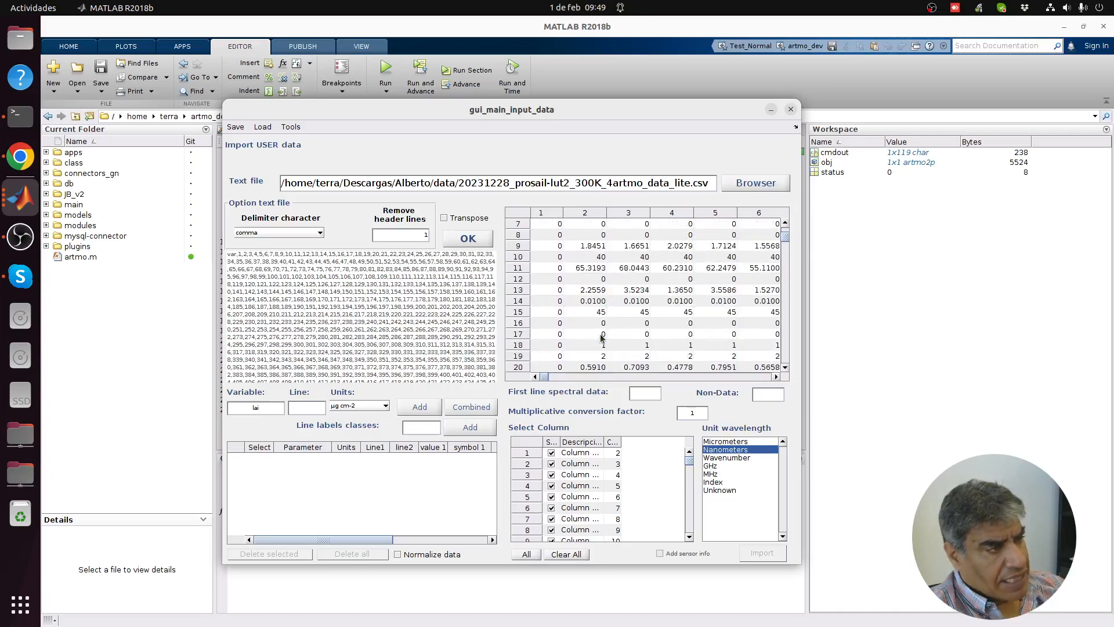
pyautogui.click(585, 291)
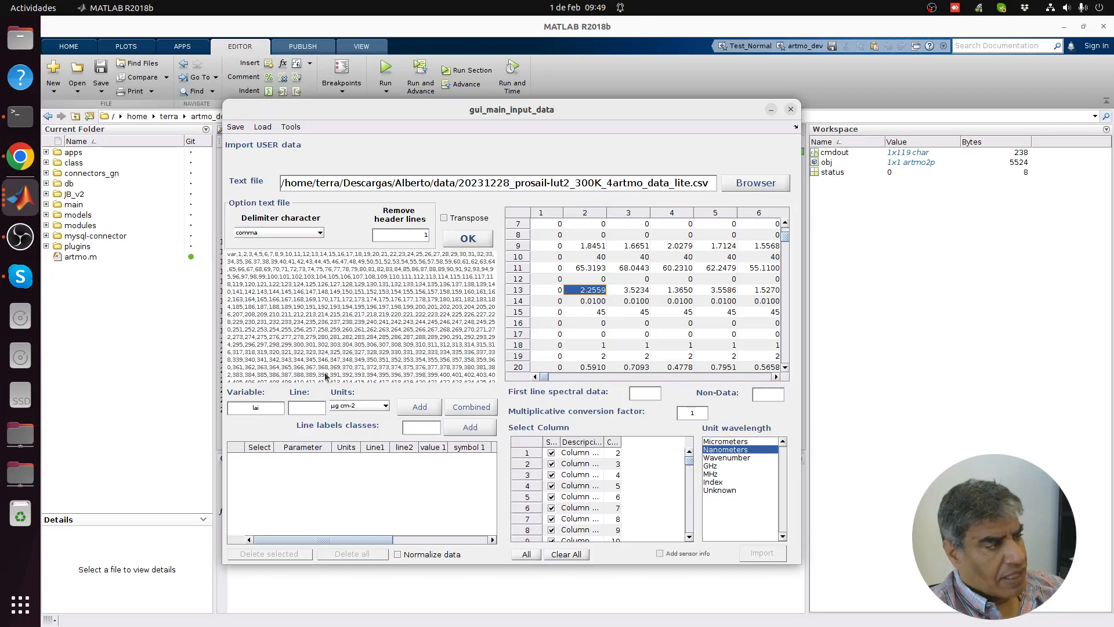
# Assign line 13 to the lai variable and add it to the parameter list
pyautogui.doubleClick(266, 408)
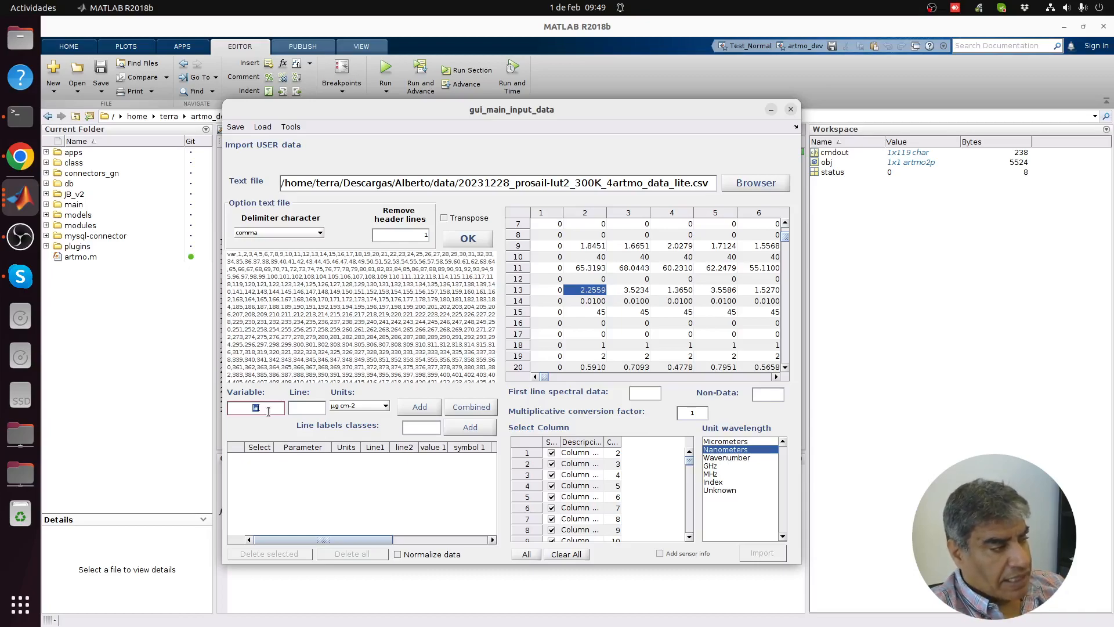
pyautogui.click(311, 407)
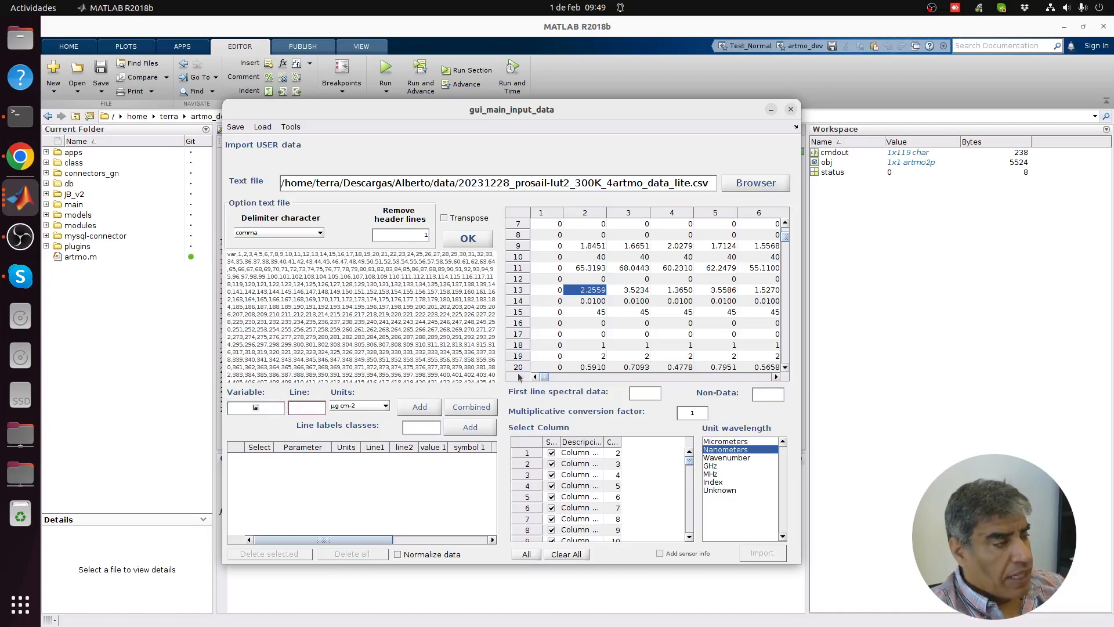
pyautogui.click(516, 293)
pyautogui.click(304, 408)
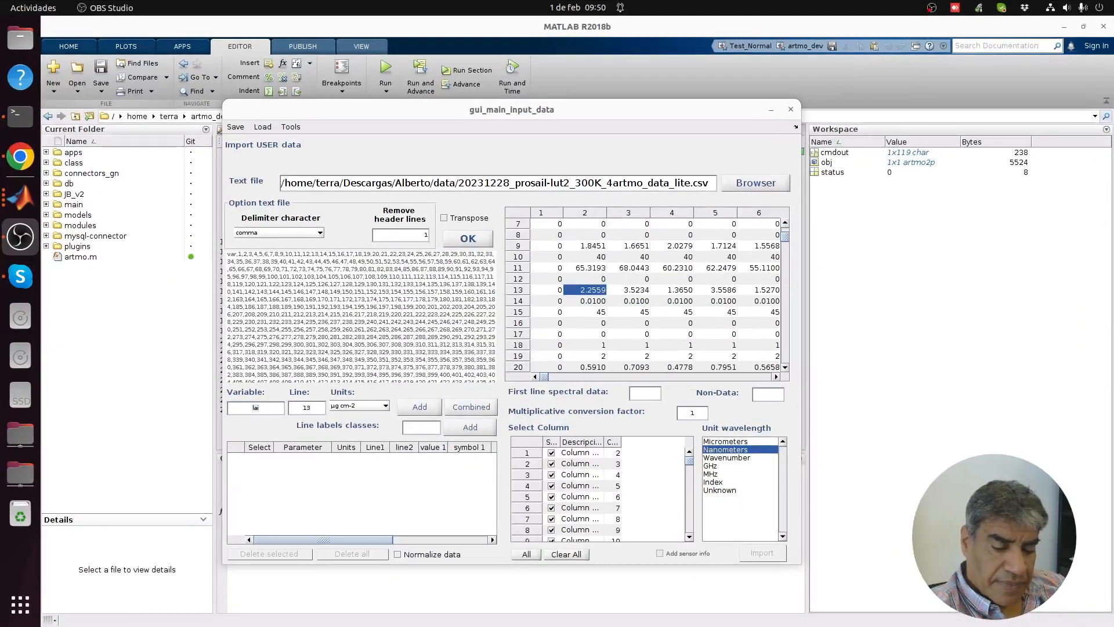
pyautogui.click(312, 406)
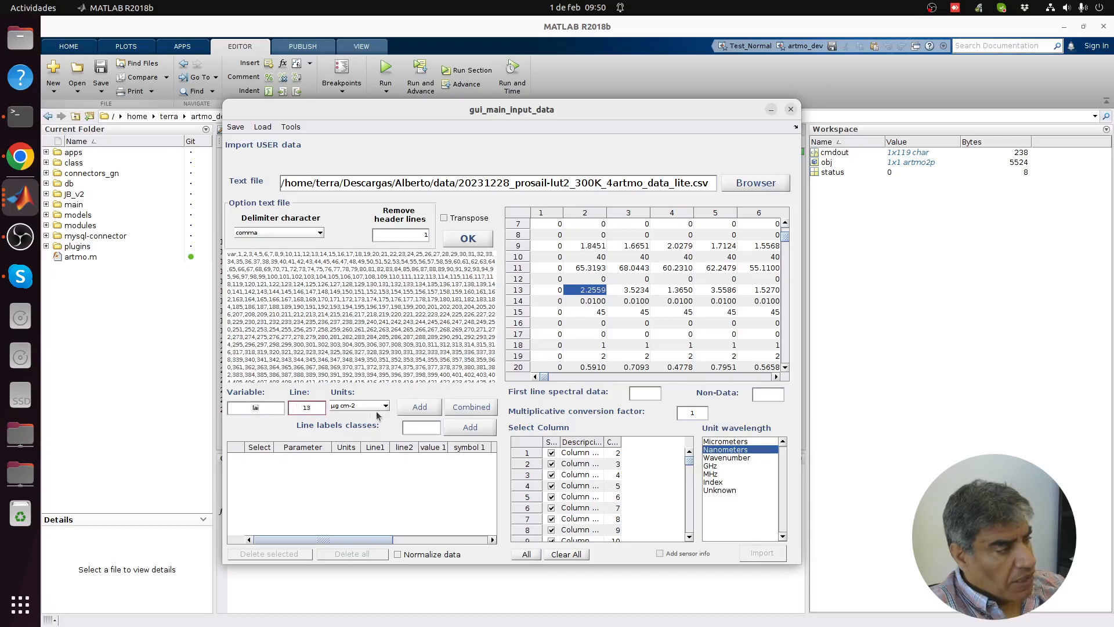
pyautogui.click(432, 409)
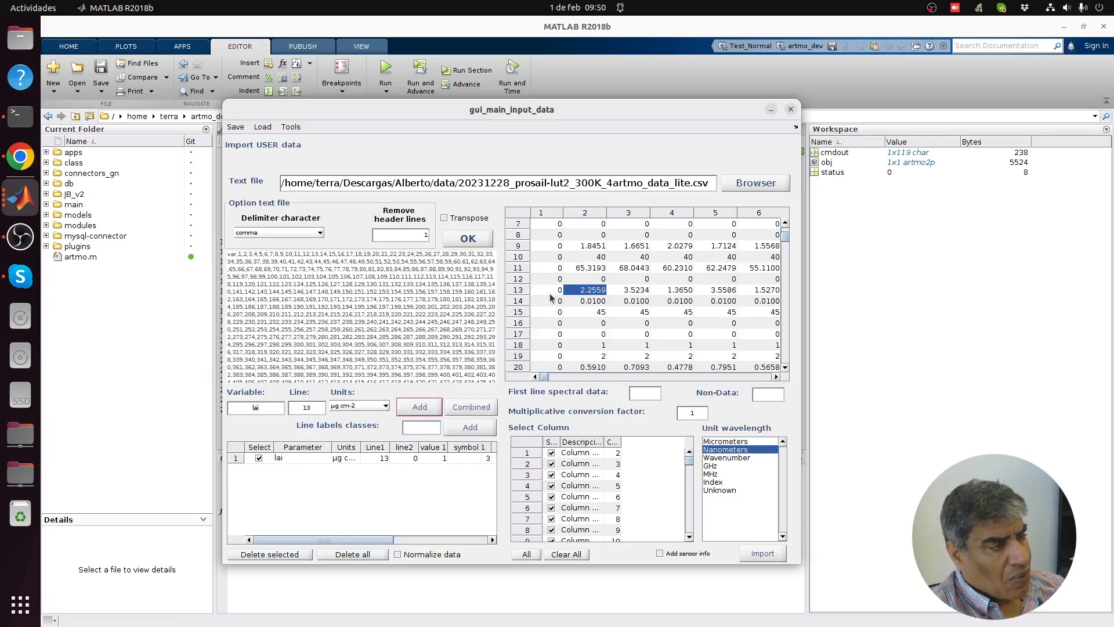
# Start a combined parameter named CLC and begin its equation with line1
pyautogui.scroll(2, 549, 294)
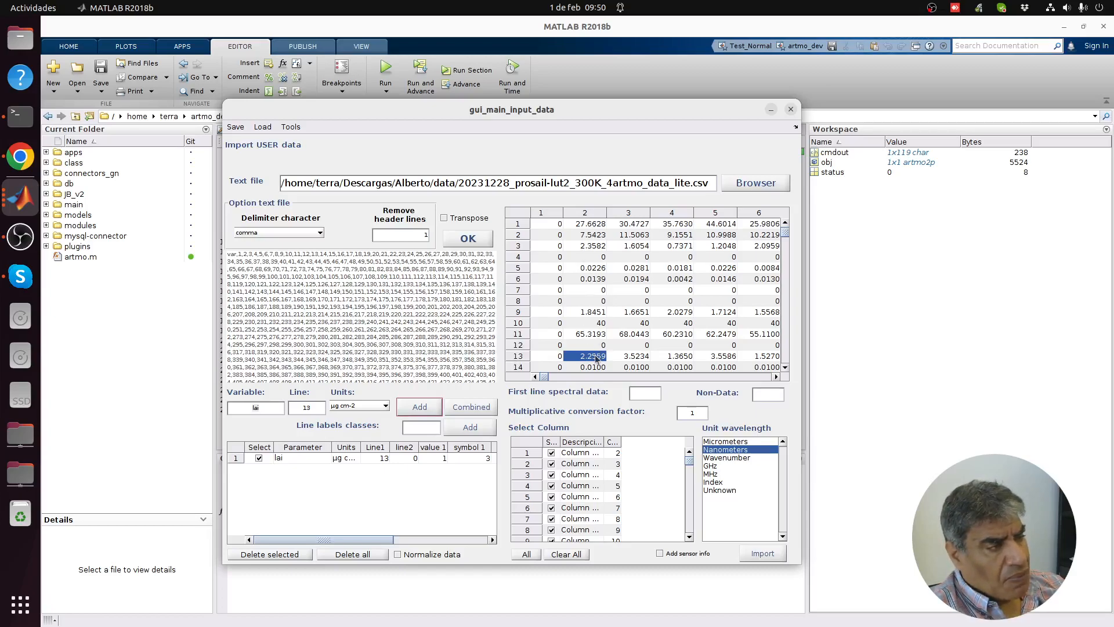
pyautogui.click(471, 407)
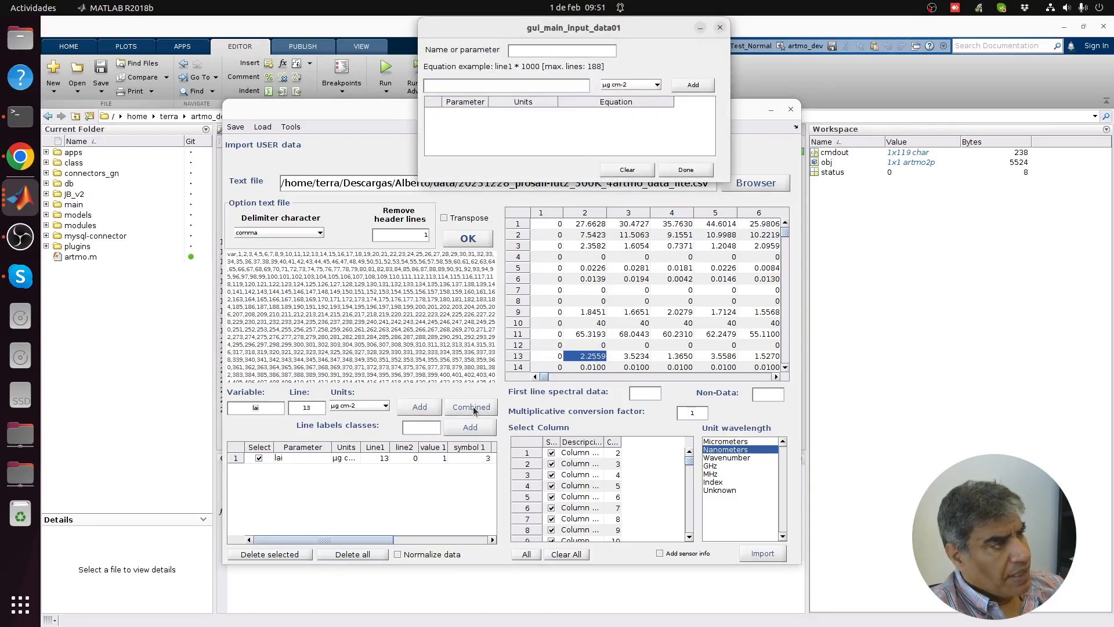
pyautogui.click(596, 49)
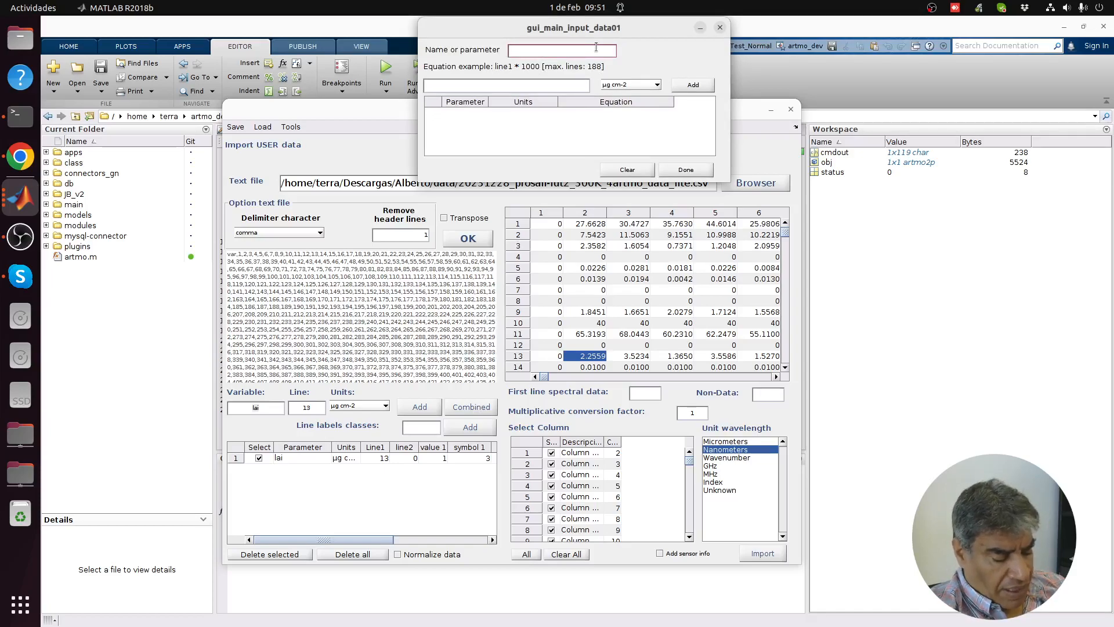
pyautogui.write('C')
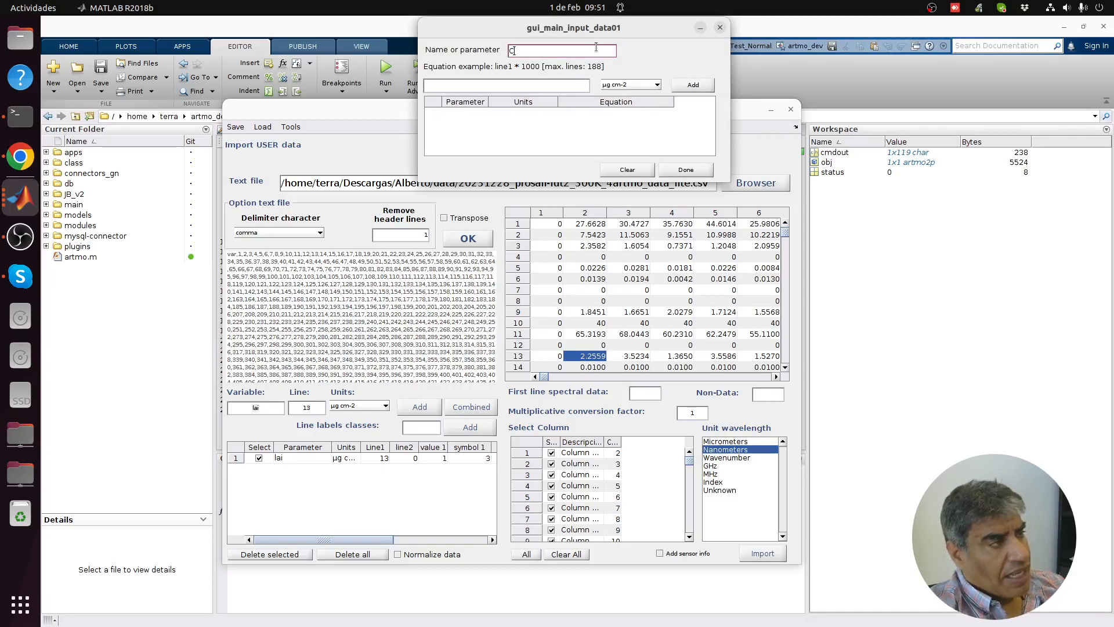
pyautogui.write('LC')
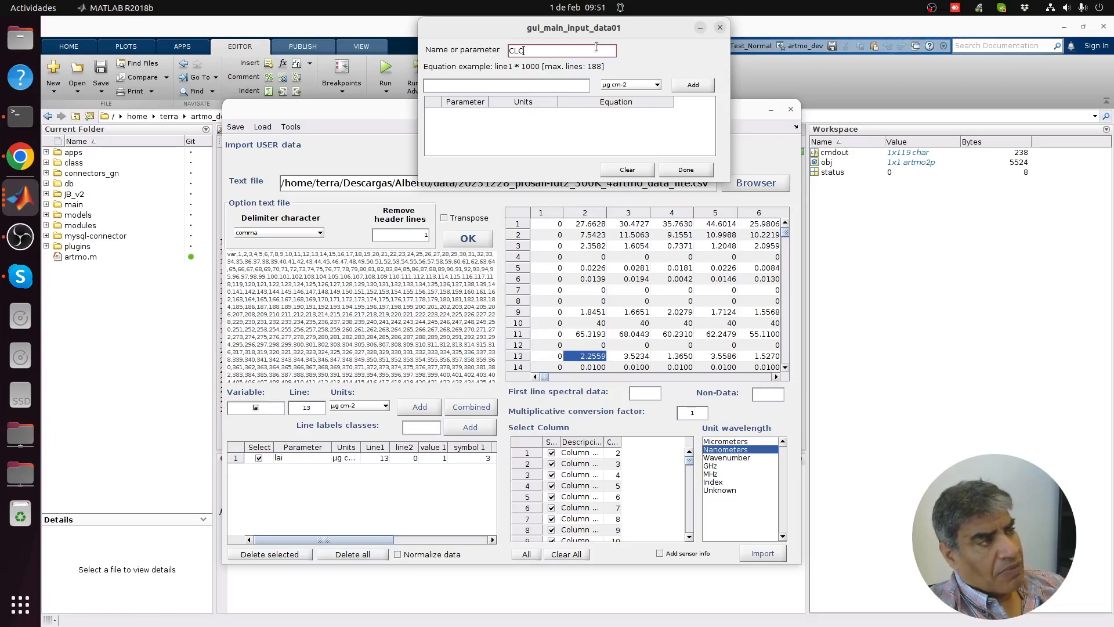
pyautogui.click(571, 86)
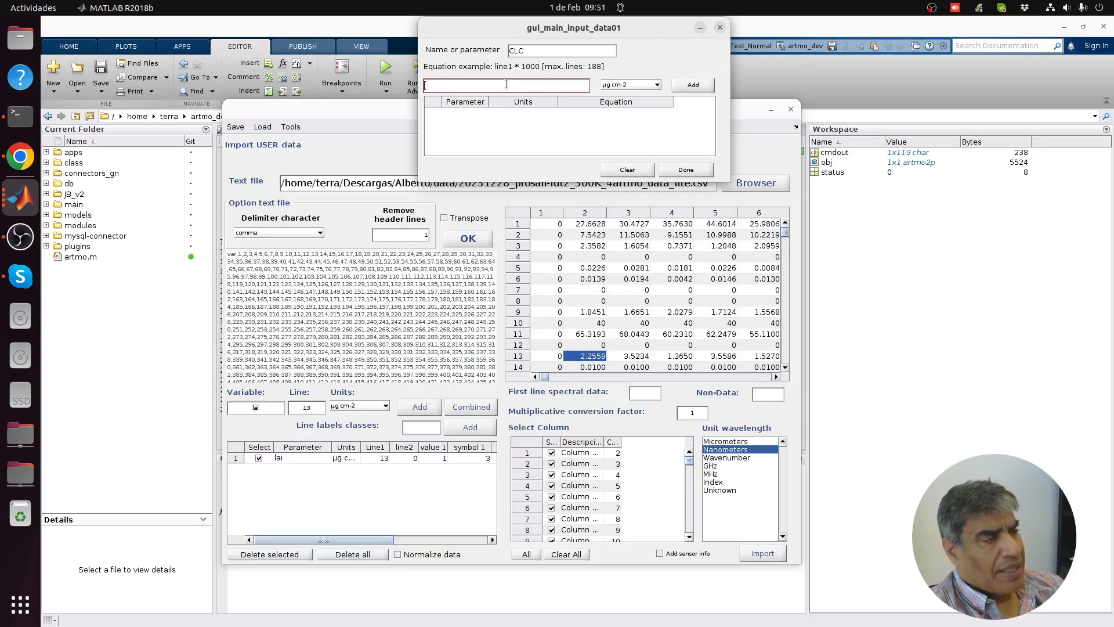
pyautogui.write('line1')
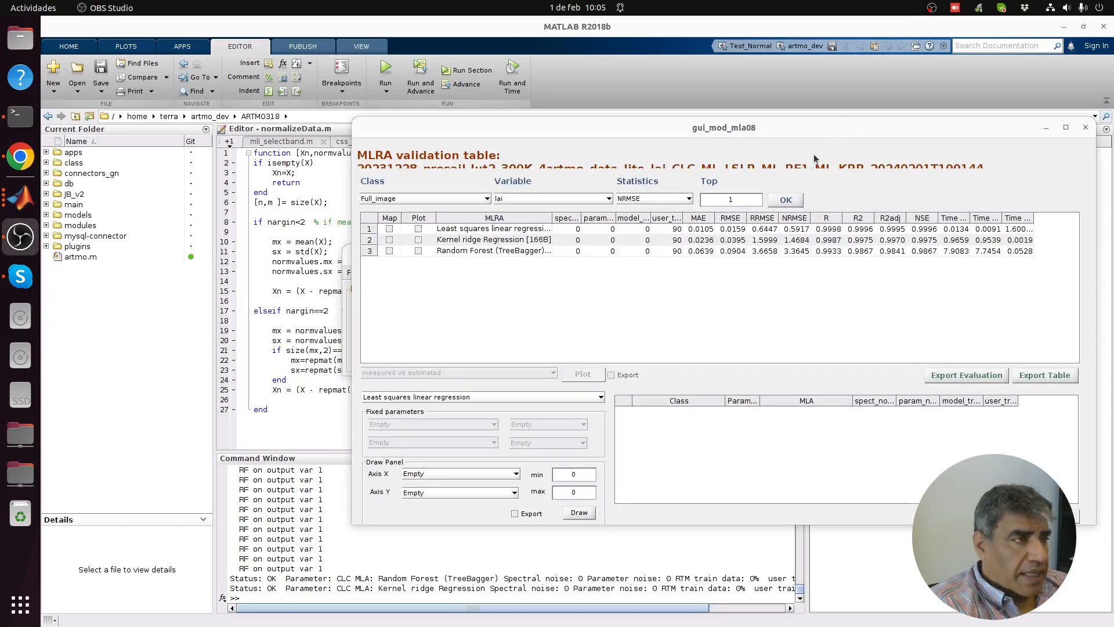
# Bring the MLRA validation table fully into view and choose NRMSE as the ranking statistic for lai
pyautogui.moveTo(796, 133); pyautogui.dragTo(590, 137)
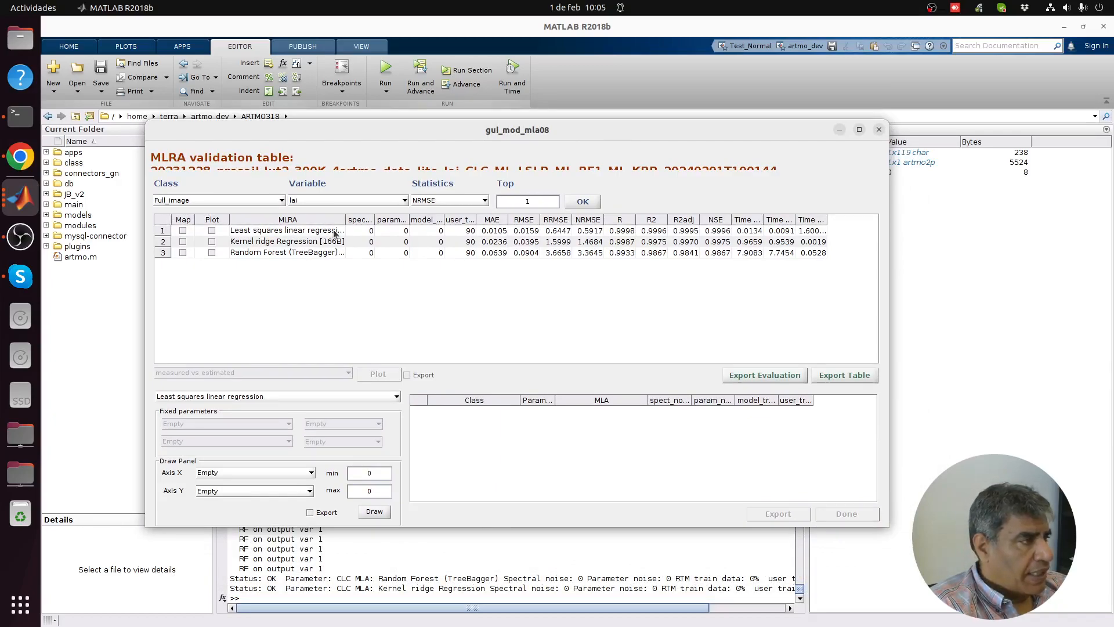
pyautogui.click(455, 203)
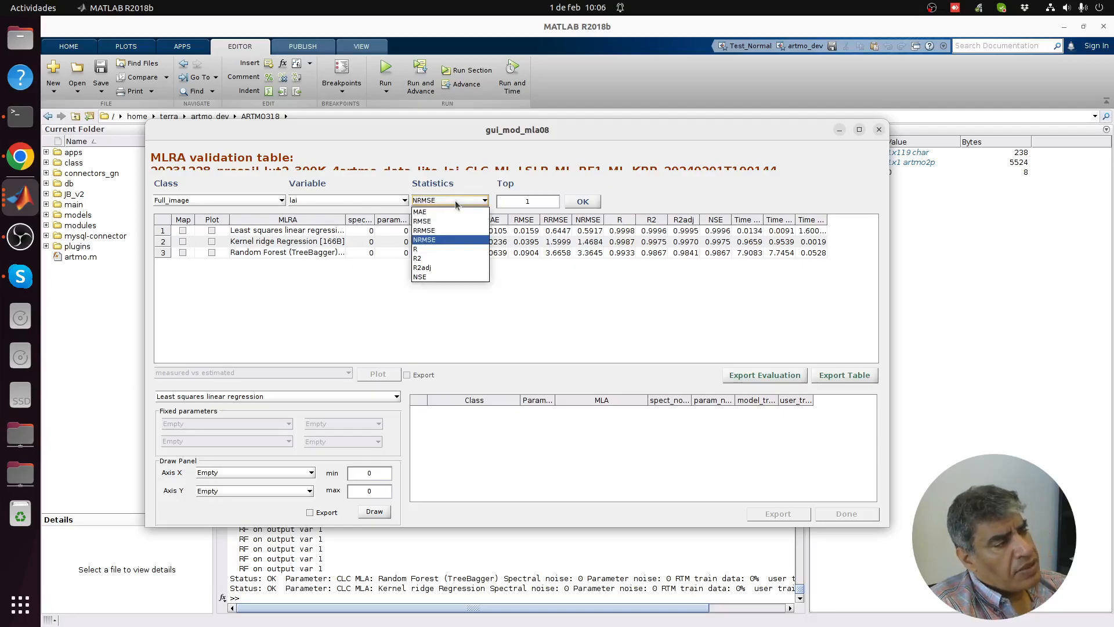
pyautogui.click(444, 239)
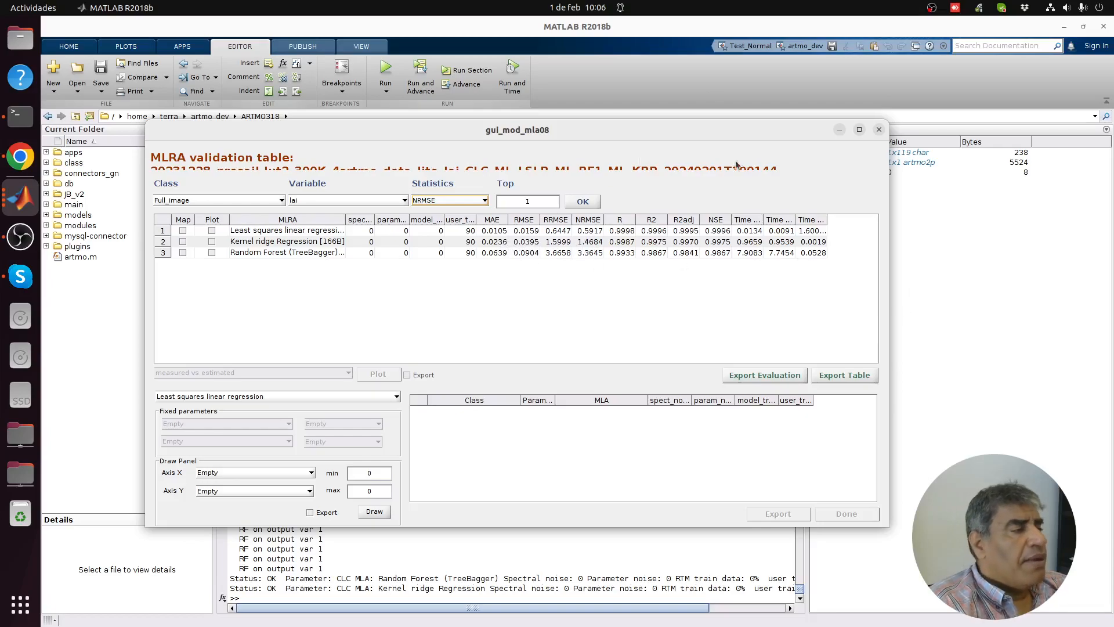
pyautogui.moveTo(610, 124)
pyautogui.mouseDown()
pyautogui.moveTo(554, 59)
pyautogui.moveTo(621, 87)
pyautogui.moveTo(566, 124)
pyautogui.moveTo(620, 125)
pyautogui.mouseUp()
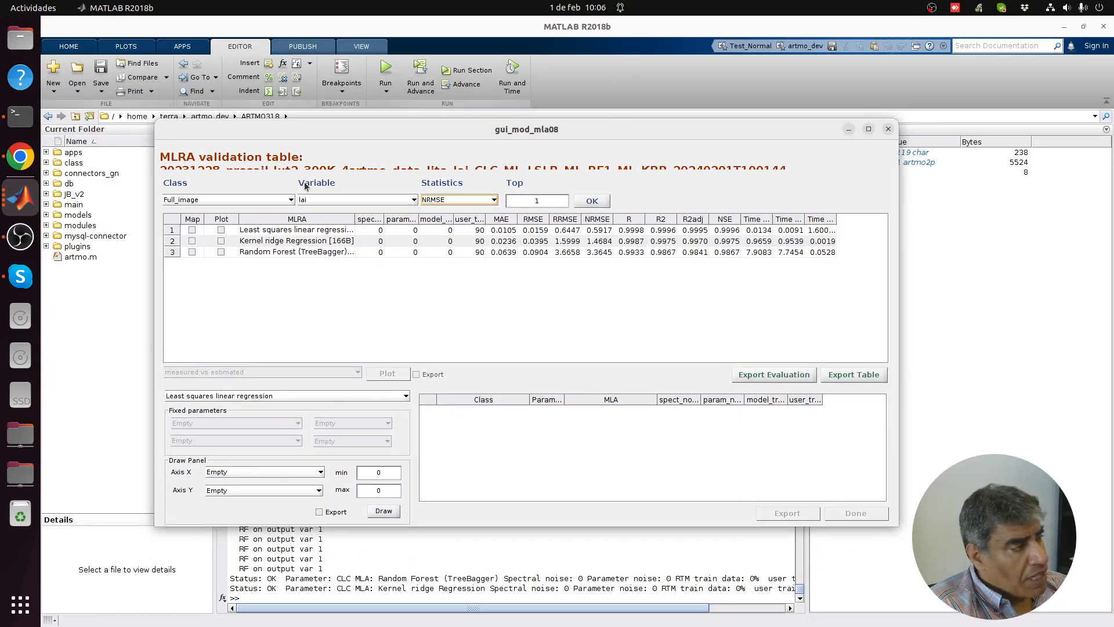
# Plot measured vs estimated lai for the least squares linear regression model, inspect the figure and close it
pyautogui.click(221, 231)
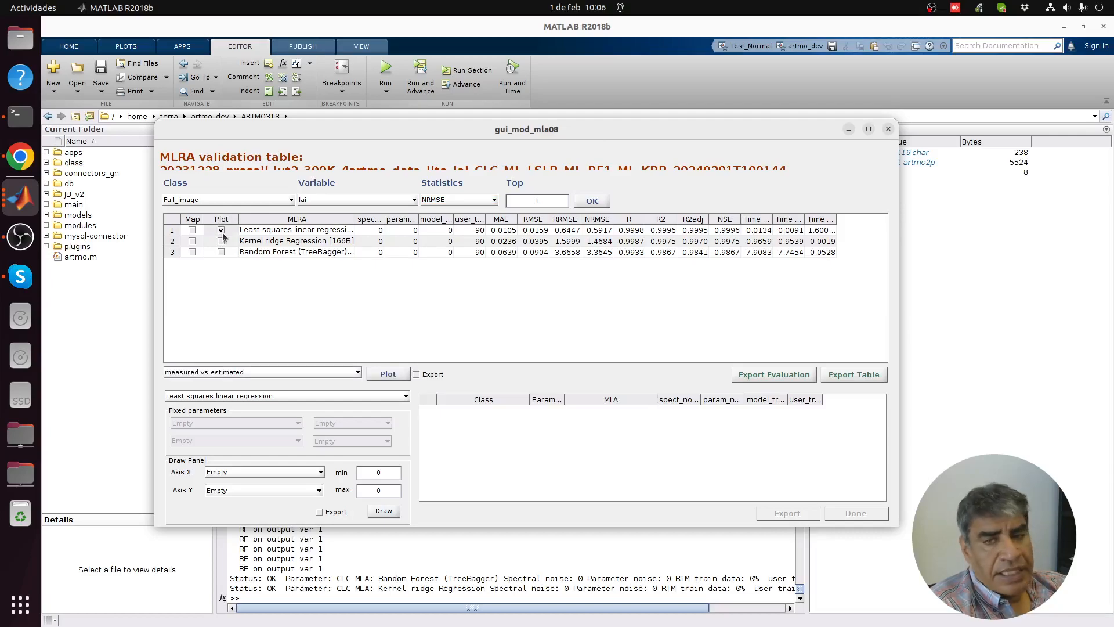
pyautogui.click(358, 372)
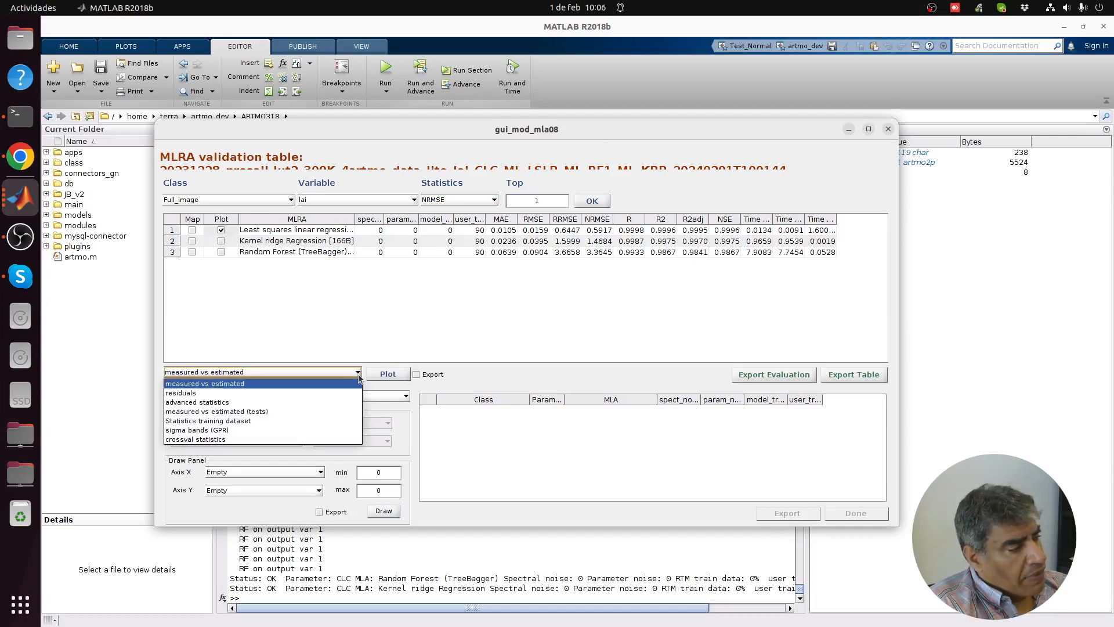
pyautogui.click(229, 384)
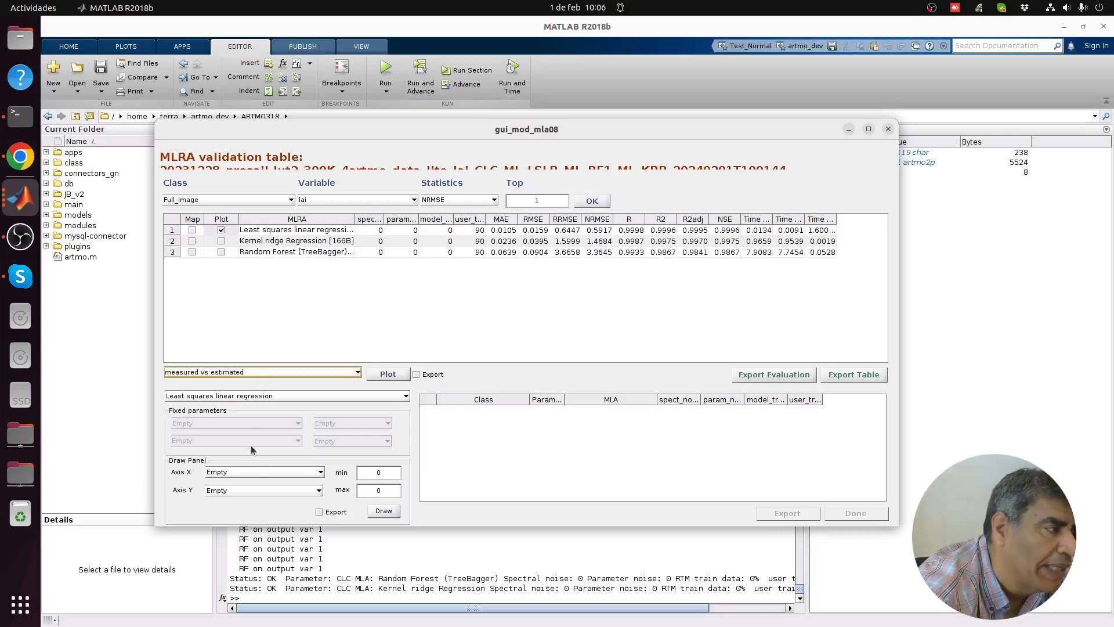
pyautogui.click(394, 375)
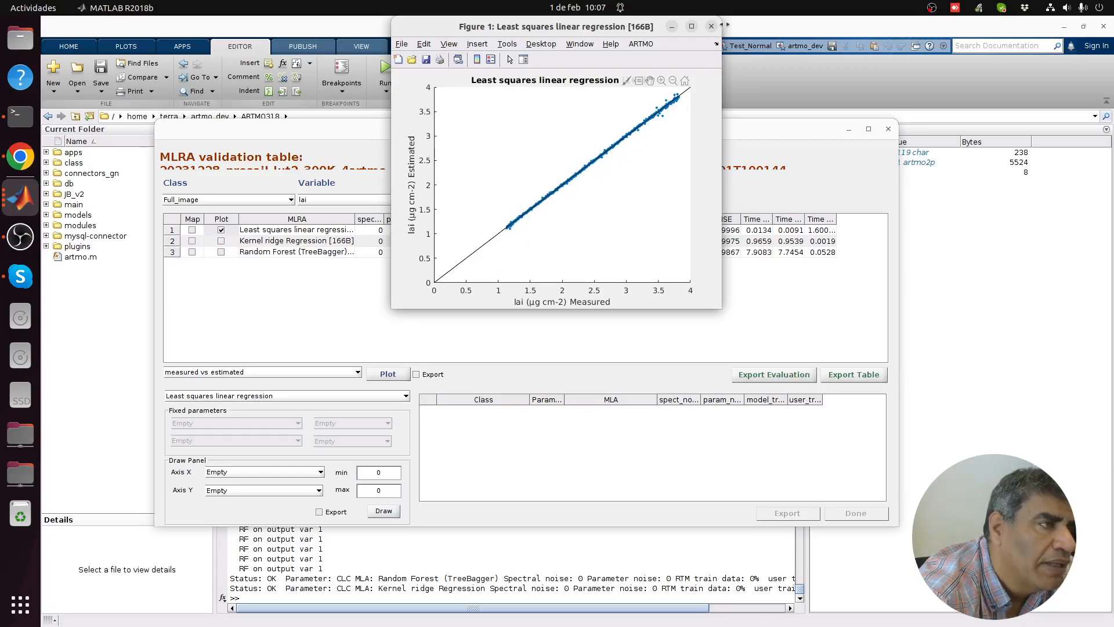
pyautogui.click(711, 26)
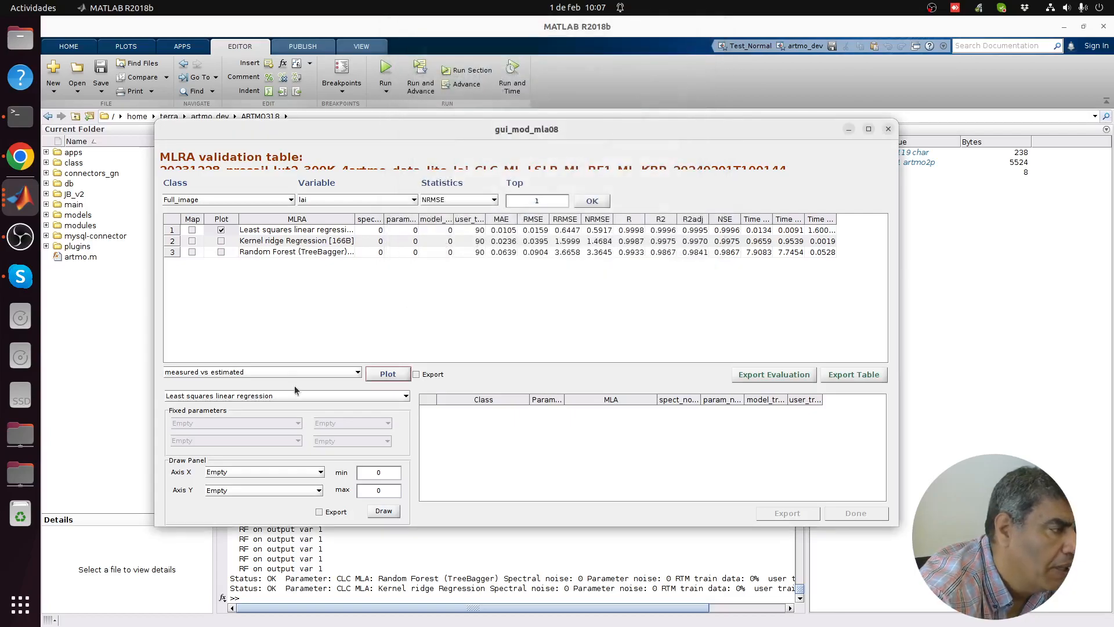
# Plot the residuals of the least squares linear regression model, inspect them and close the figure
pyautogui.click(312, 375)
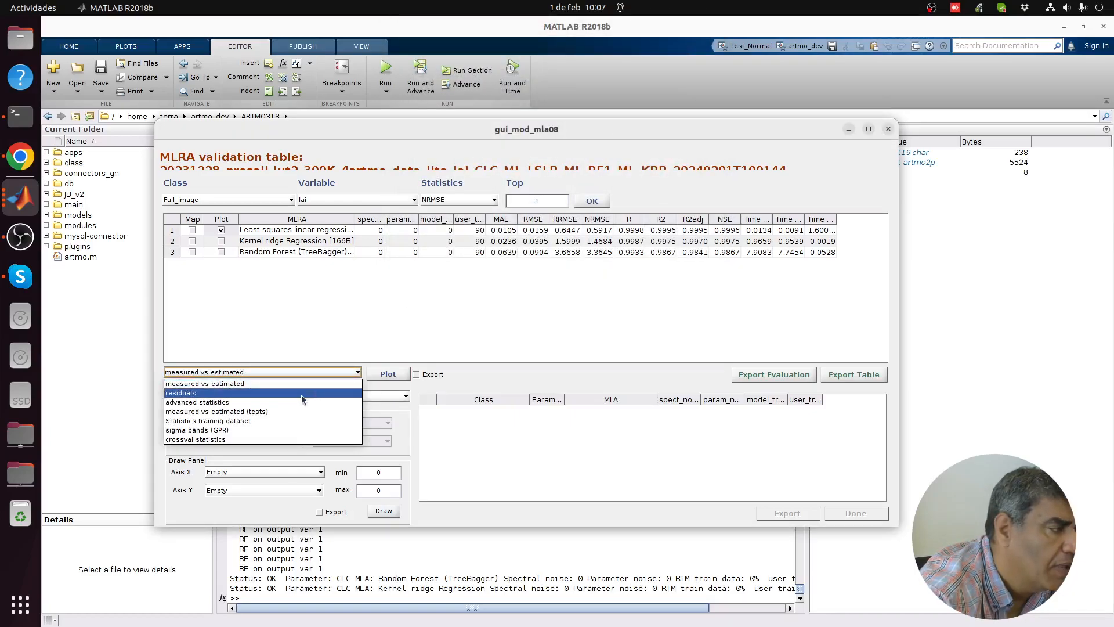
pyautogui.click(301, 394)
pyautogui.click(388, 374)
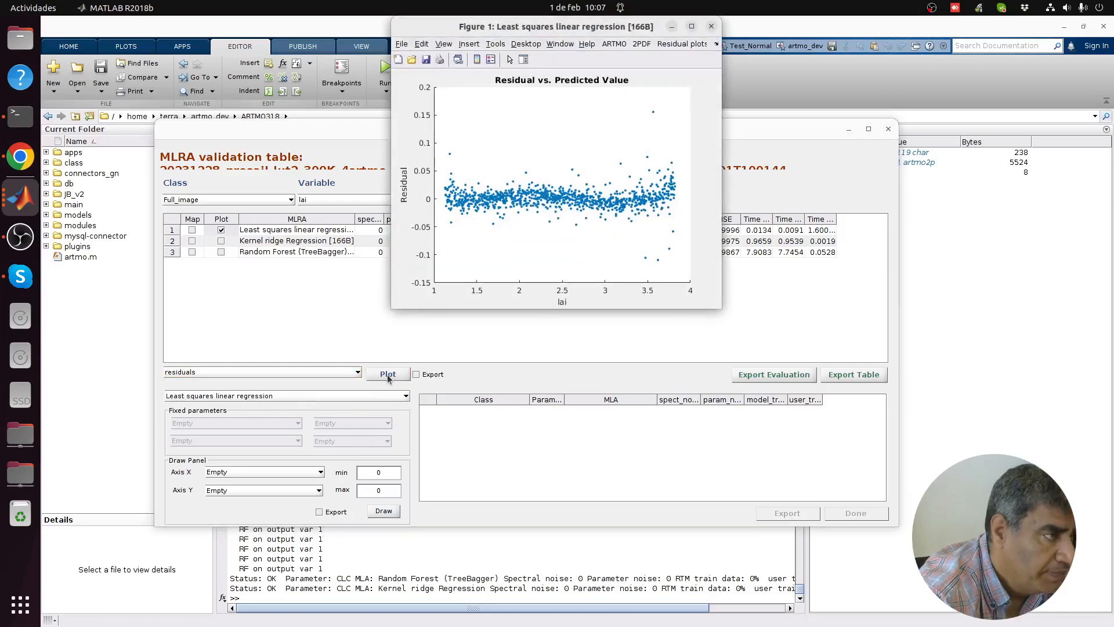
pyautogui.click(712, 26)
# View the advanced statistics of the least squares linear regression model and close the table
pyautogui.click(343, 374)
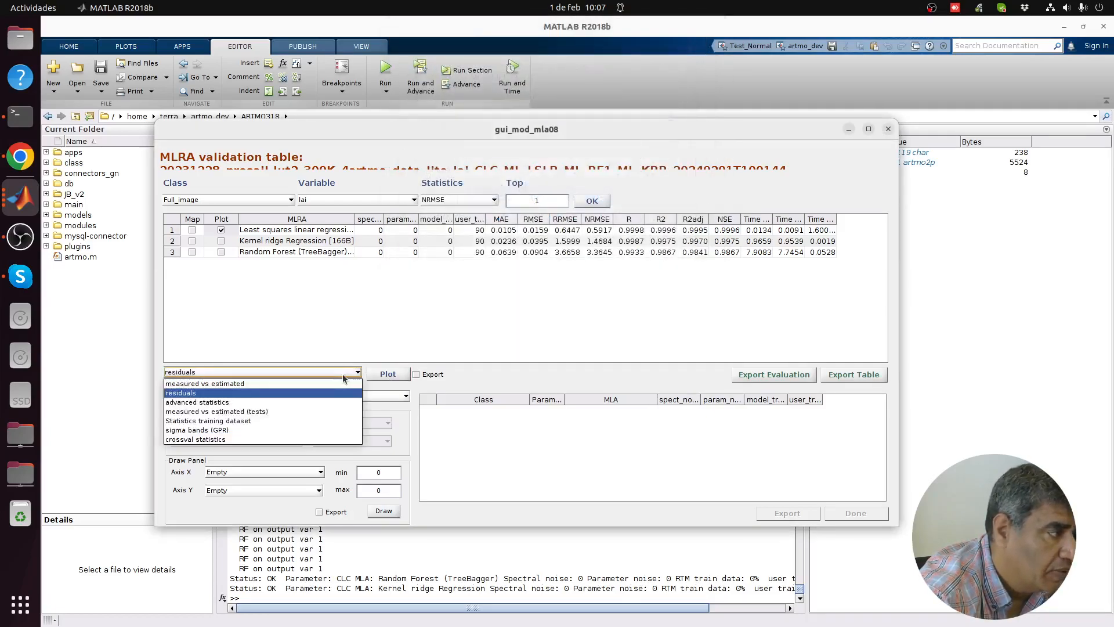
pyautogui.click(295, 402)
pyautogui.click(385, 374)
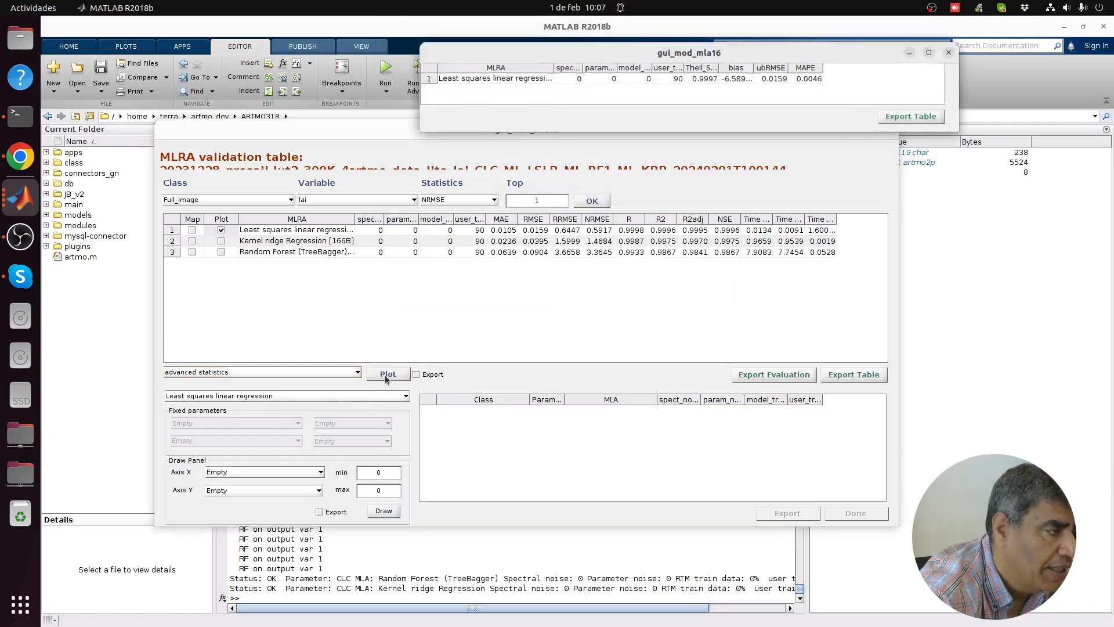
pyautogui.moveTo(670, 55); pyautogui.dragTo(522, 173)
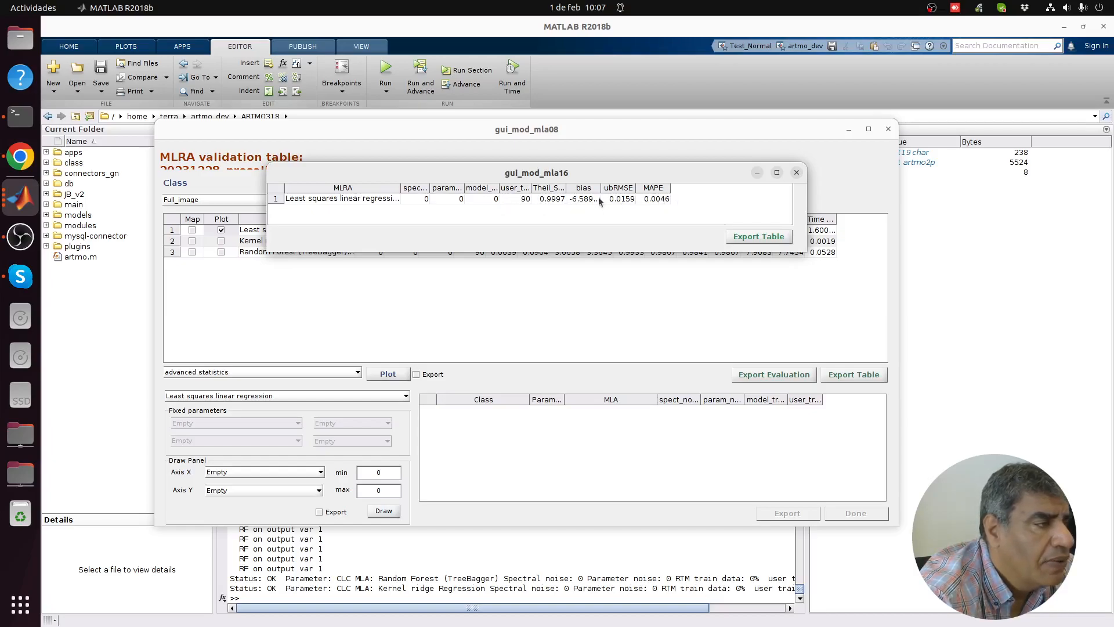
pyautogui.click(796, 173)
# View the crossval statistics of the least squares linear regression model, widening the narrow columns to read full values, and close the table
pyautogui.click(357, 372)
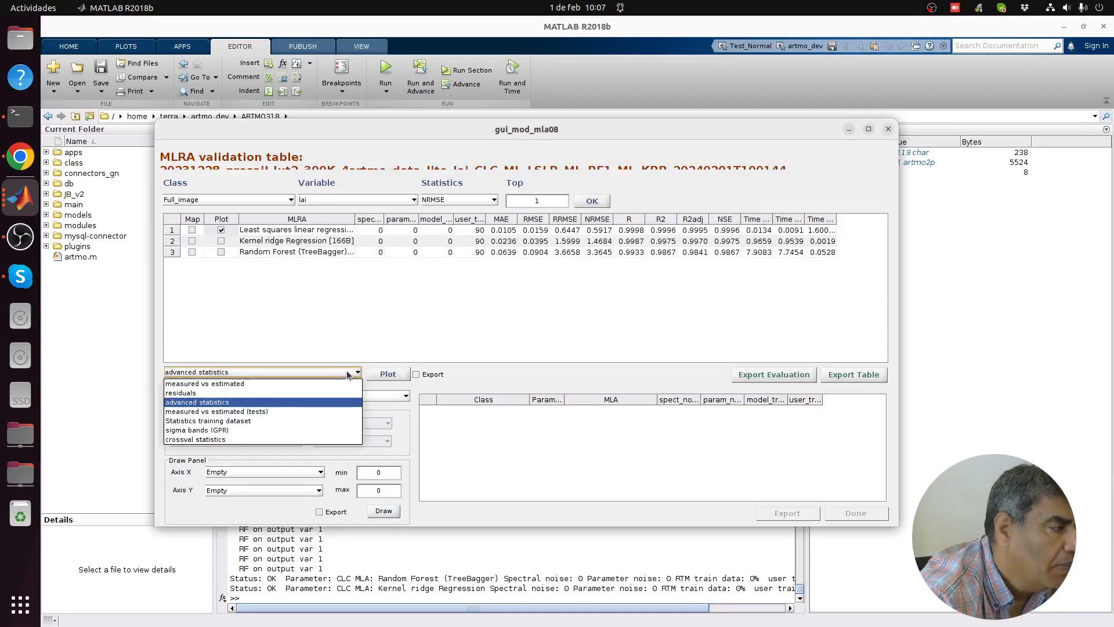
pyautogui.click(250, 439)
pyautogui.click(392, 376)
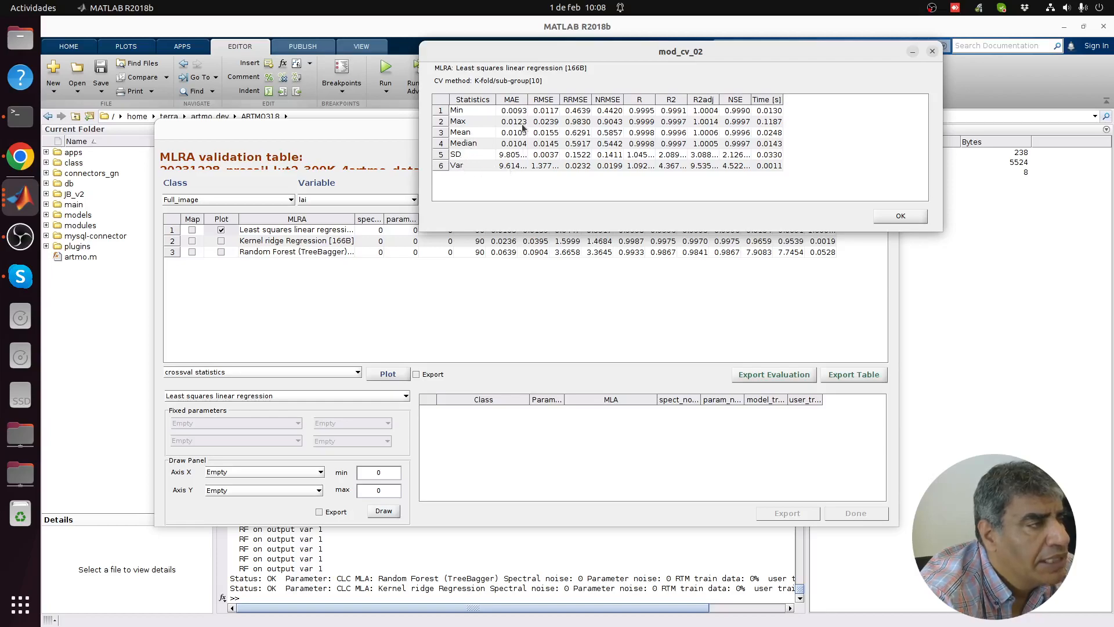
pyautogui.moveTo(560, 99); pyautogui.dragTo(567, 99)
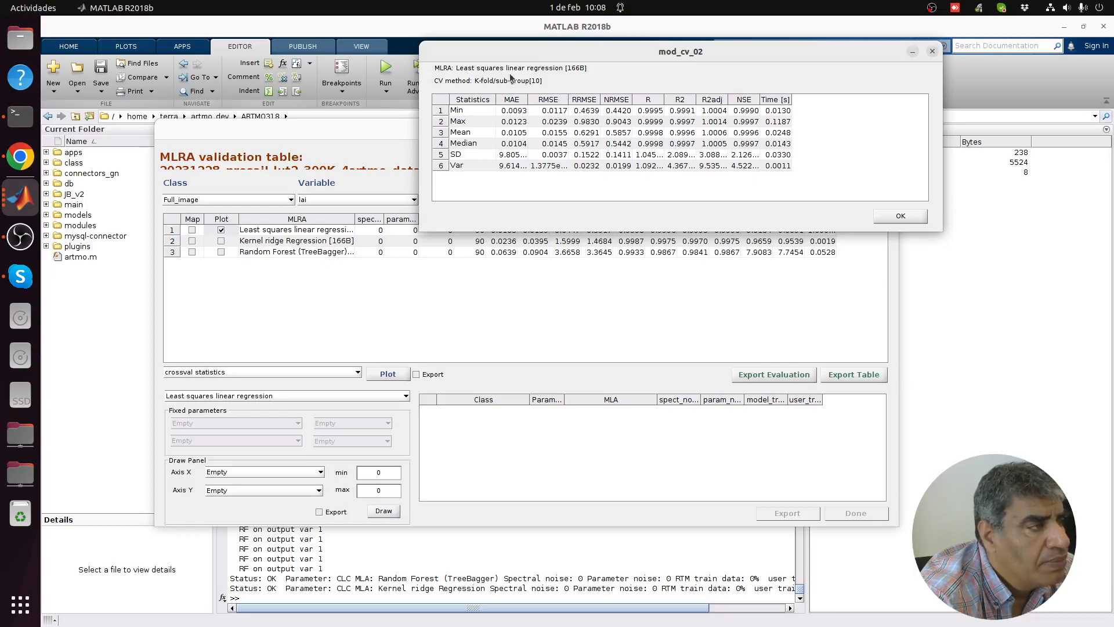
pyautogui.moveTo(527, 100)
pyautogui.mouseDown()
pyautogui.moveTo(559, 101)
pyautogui.moveTo(548, 104)
pyautogui.mouseUp()
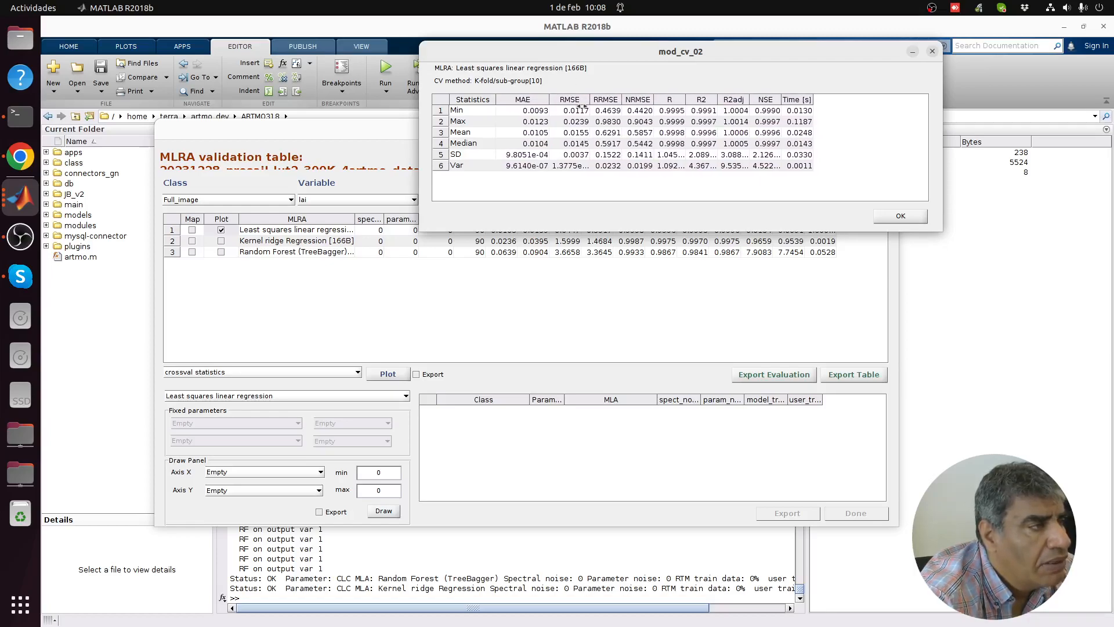
pyautogui.moveTo(622, 101); pyautogui.dragTo(837, 99)
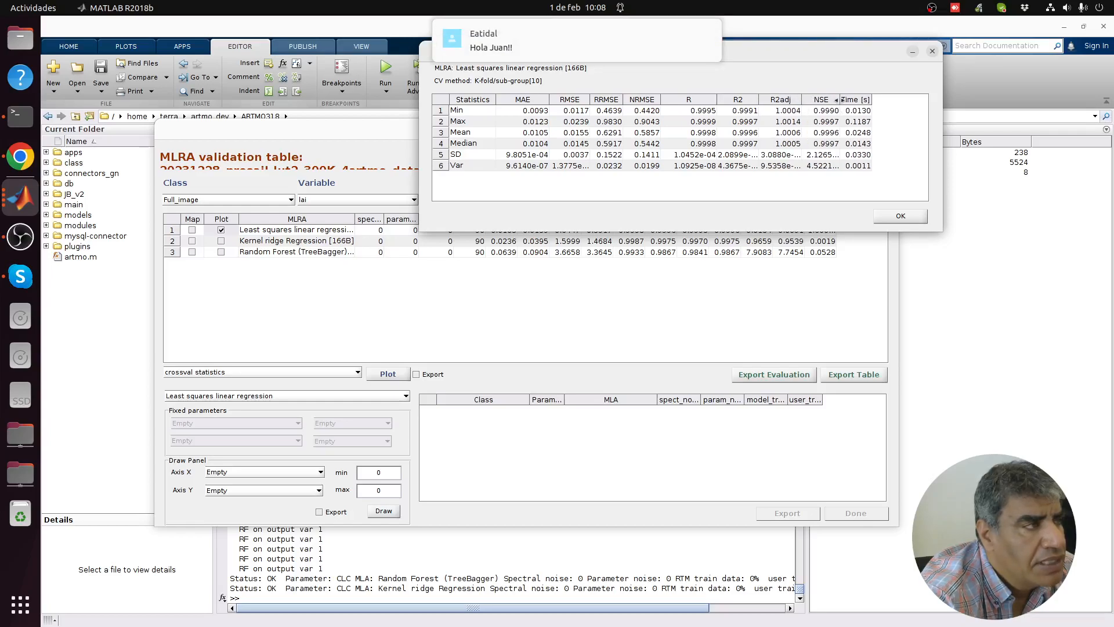
pyautogui.click(897, 217)
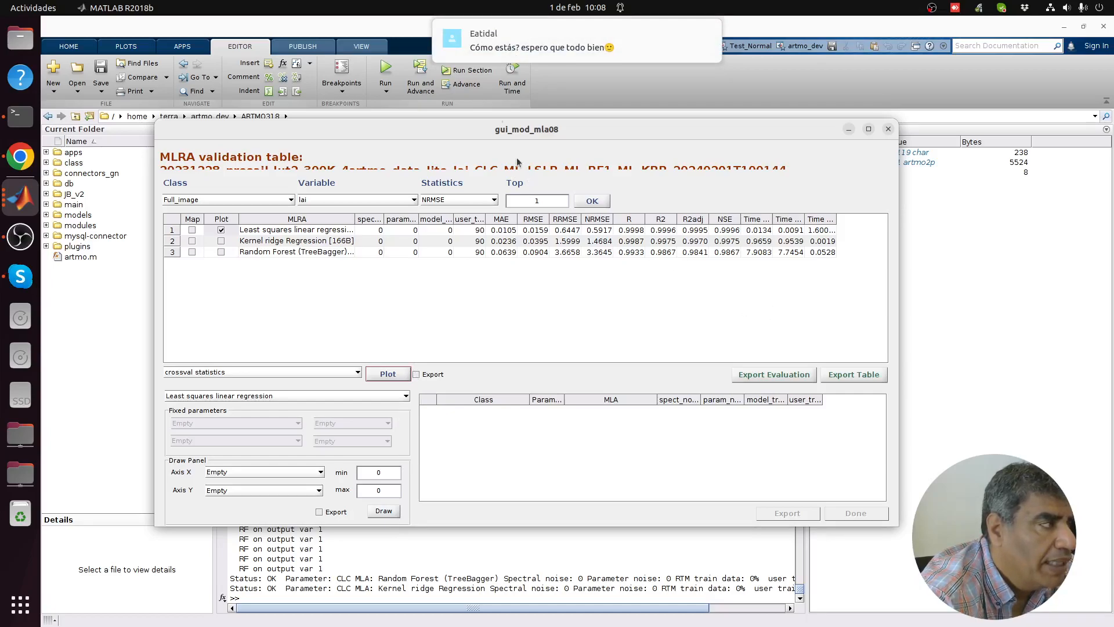
# Choose least squares linear regression as the mapping model for lai, confirm it, and open the retrieval options
pyautogui.click(192, 230)
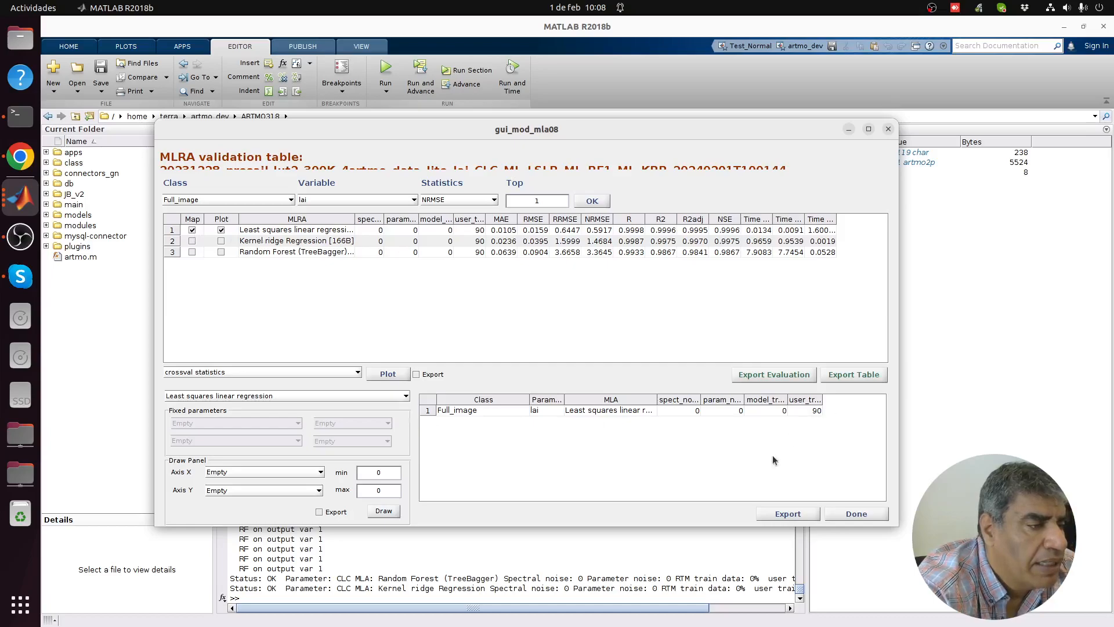
pyautogui.click(855, 514)
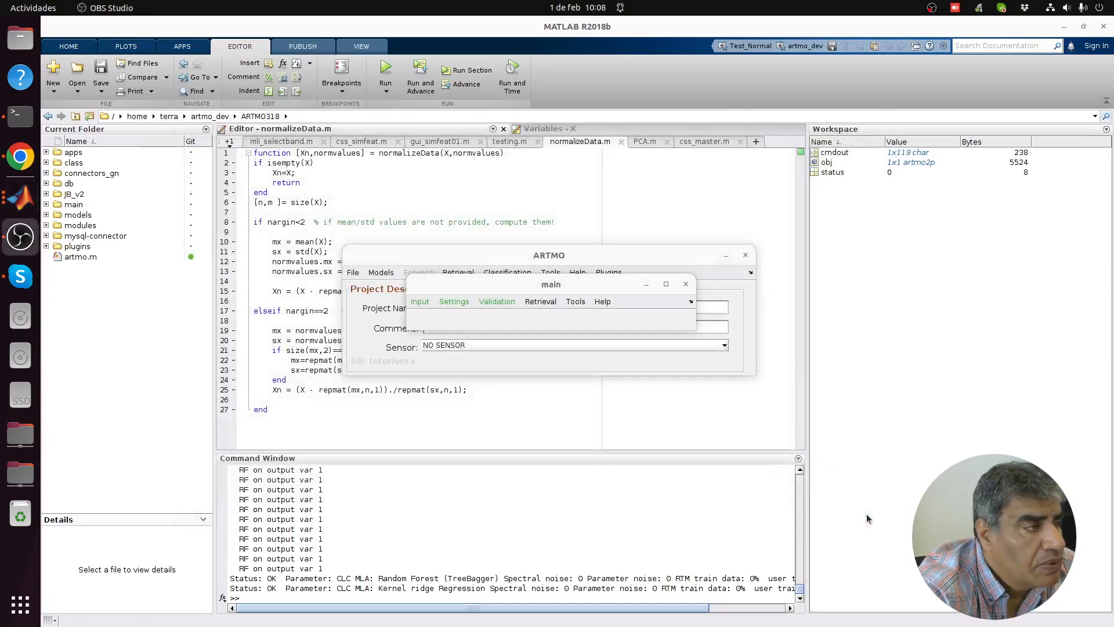
pyautogui.click(542, 302)
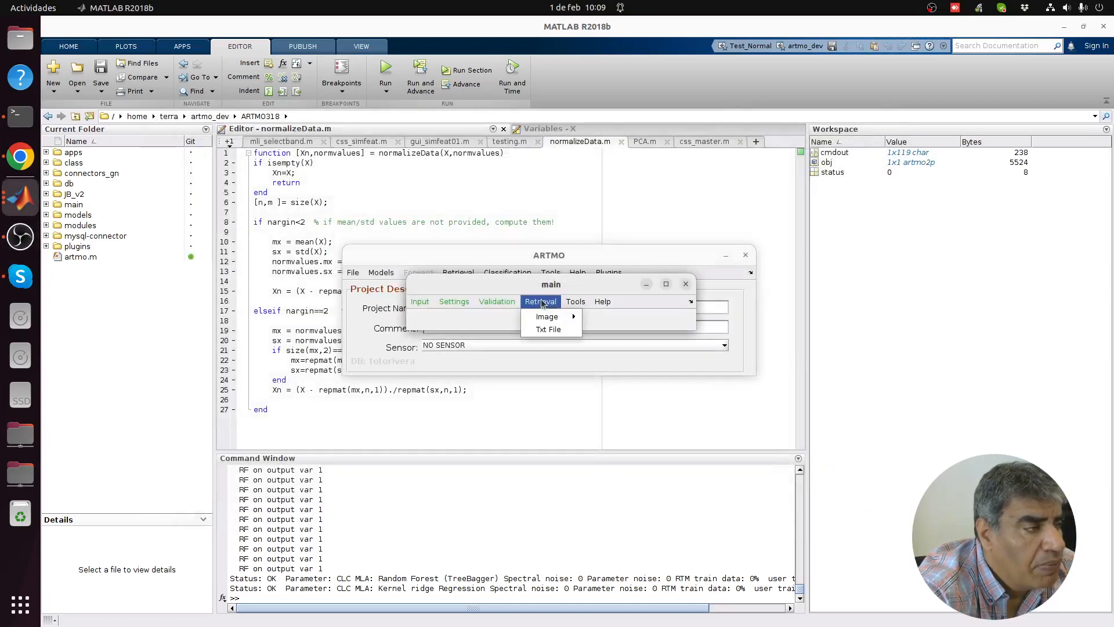
# Start a retrieval from a text file and accept the configuration with least squares linear regression for lai
pyautogui.moveTo(544, 323)
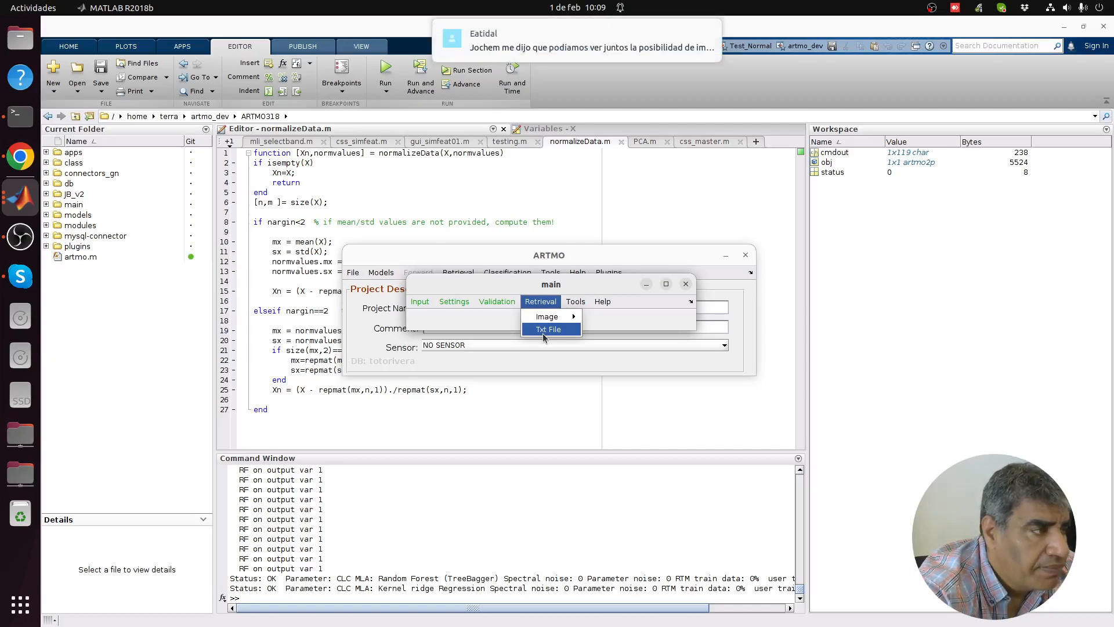
pyautogui.click(543, 332)
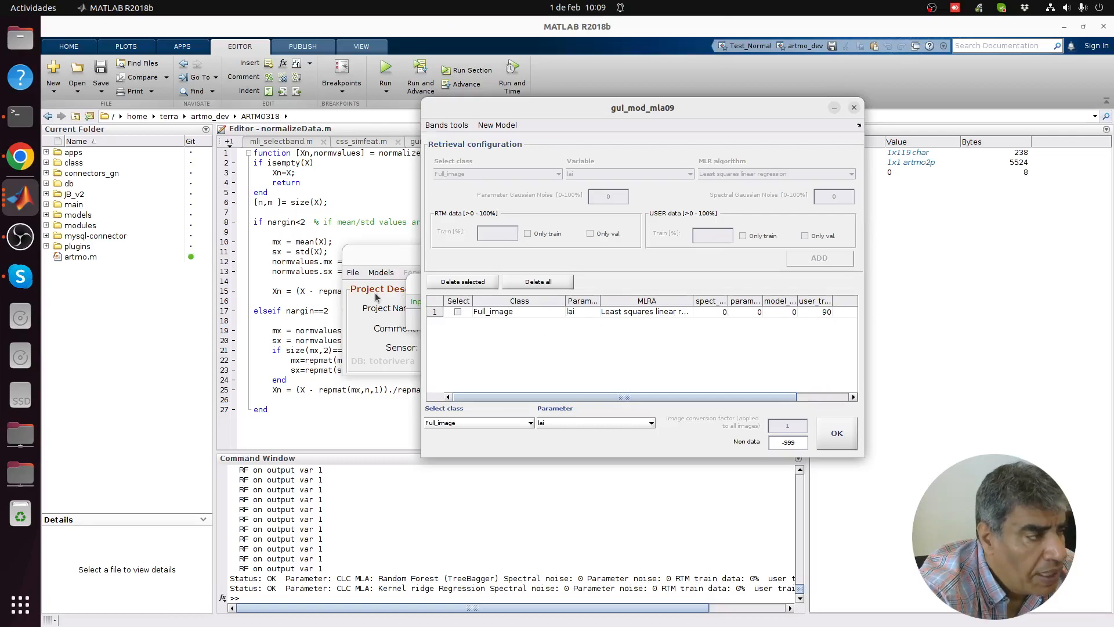
pyautogui.click(836, 436)
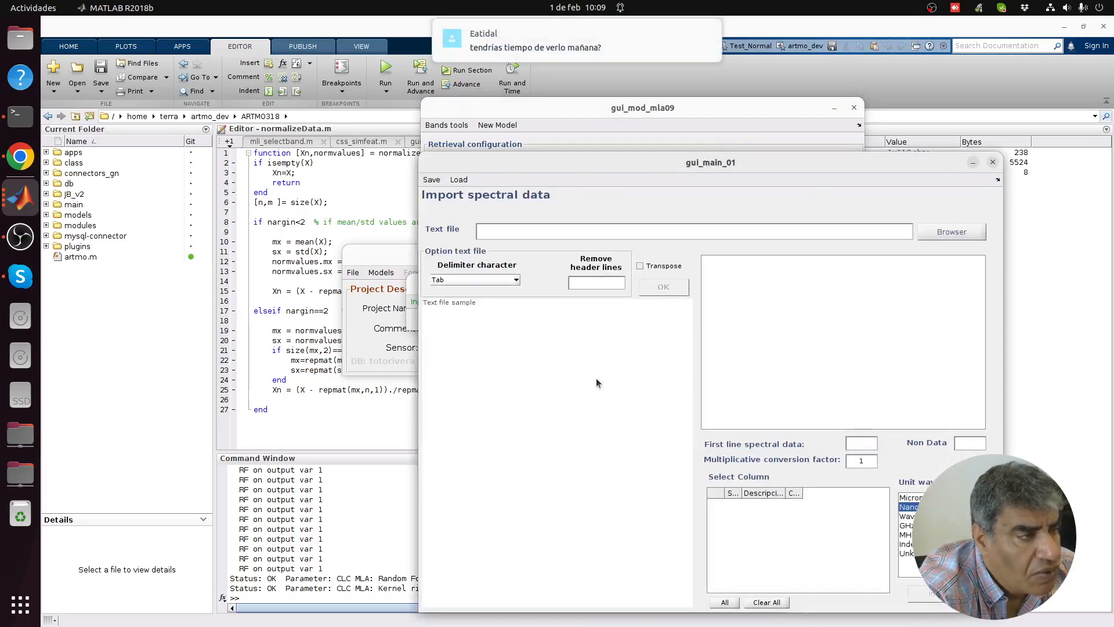
# Choose 20231228_prosail-lut2_300K_4artmo_data_lite.csv from the data folder as the spectral text file for the retrieval
pyautogui.click(951, 232)
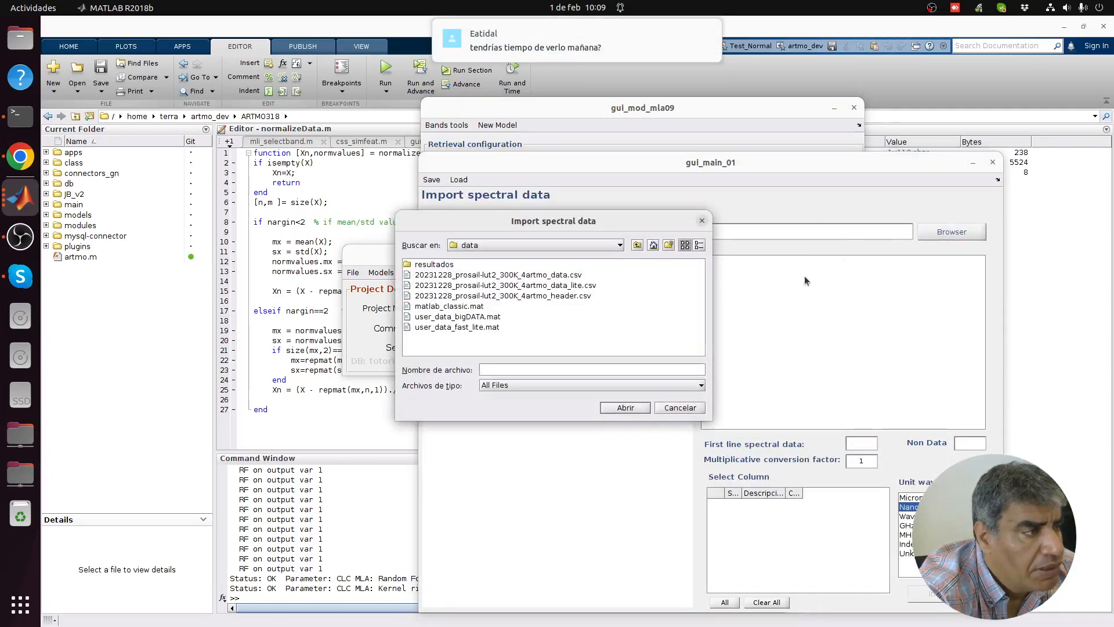
pyautogui.click(533, 285)
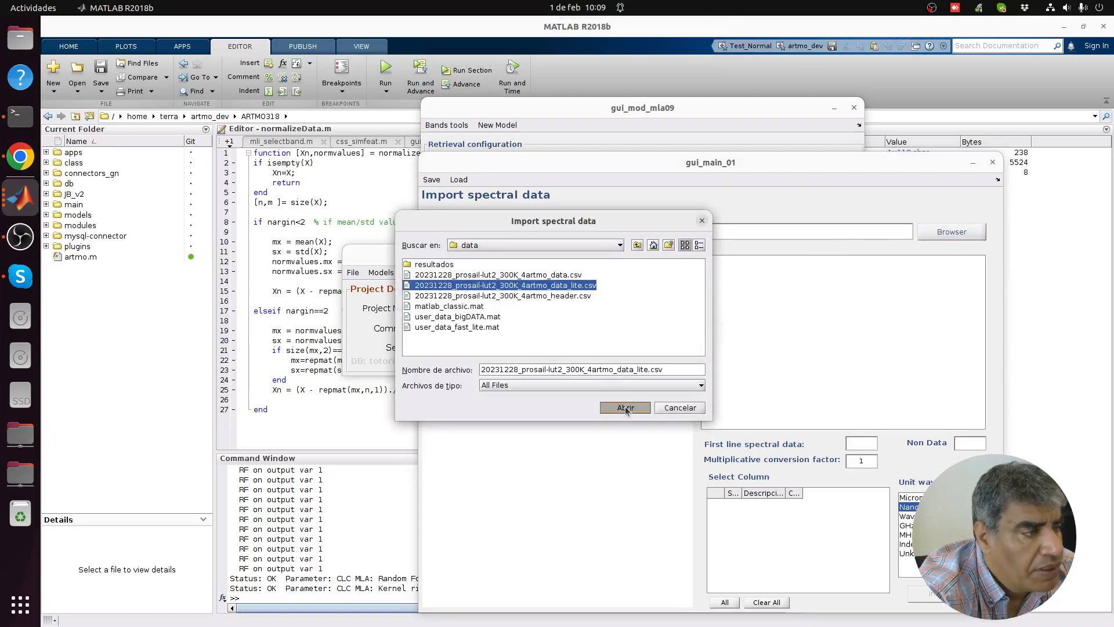
pyautogui.click(625, 407)
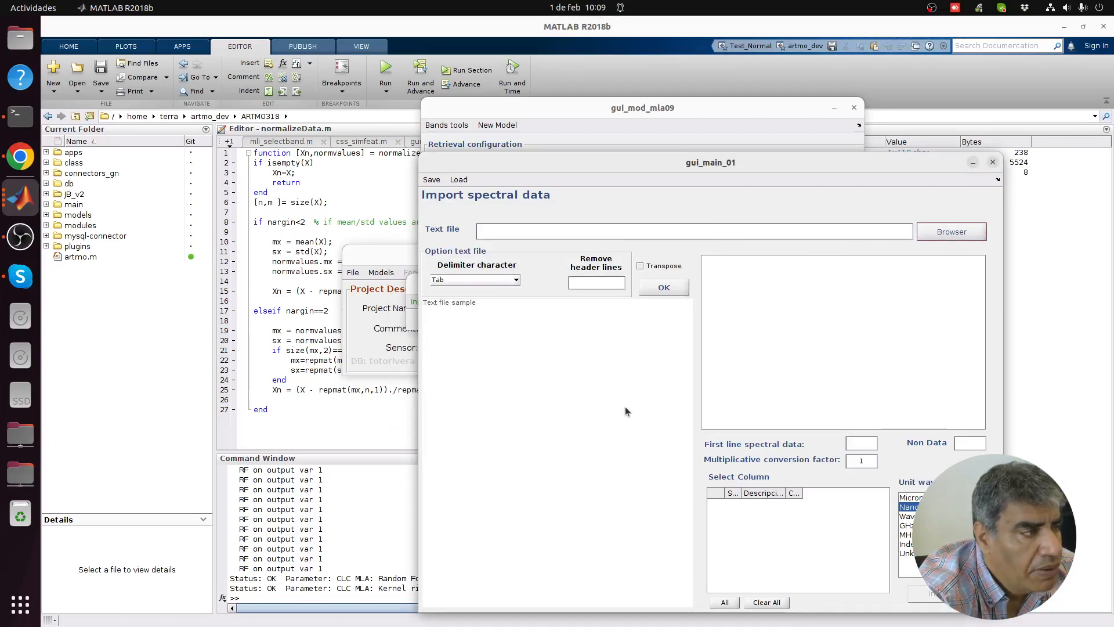
# Set the number of removed header lines to 1 and read the comma-delimited text file into the data table
pyautogui.click(656, 292)
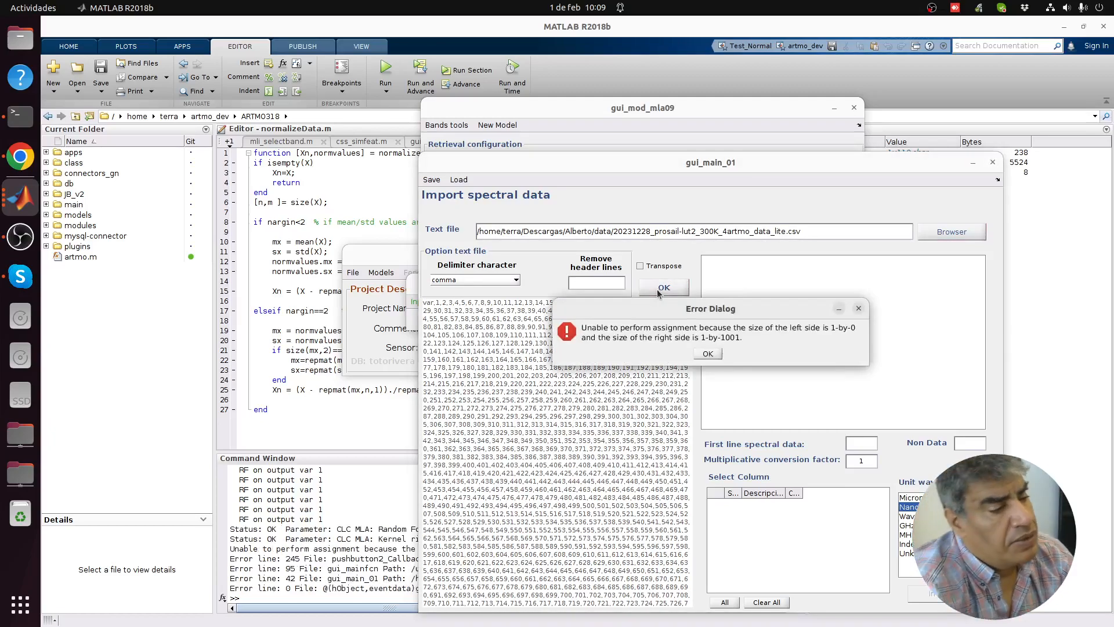
pyautogui.click(714, 355)
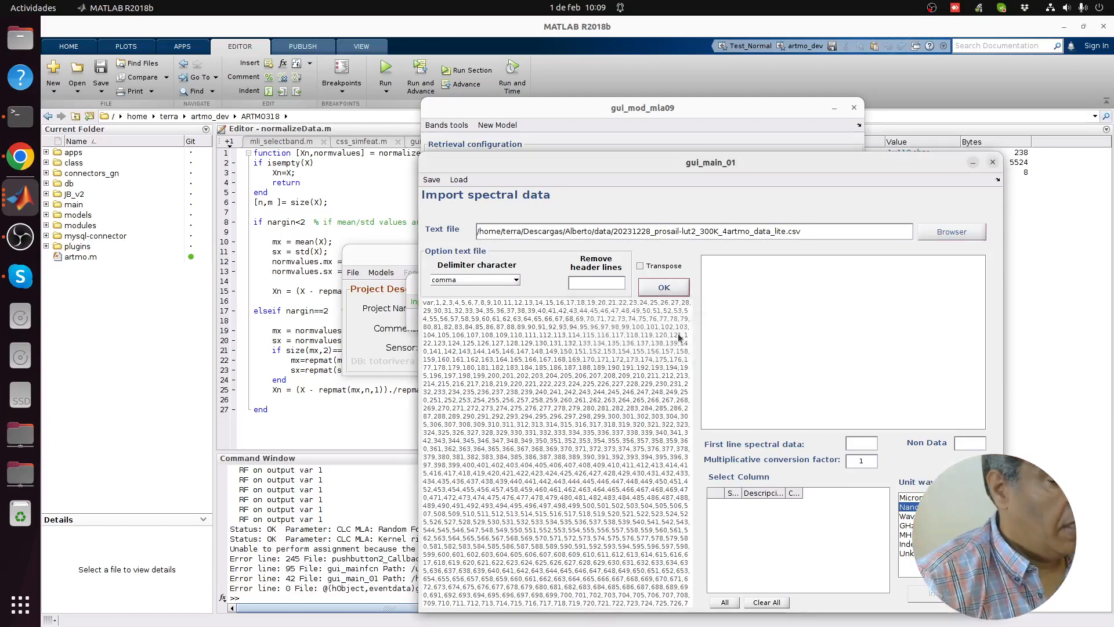
pyautogui.click(605, 285)
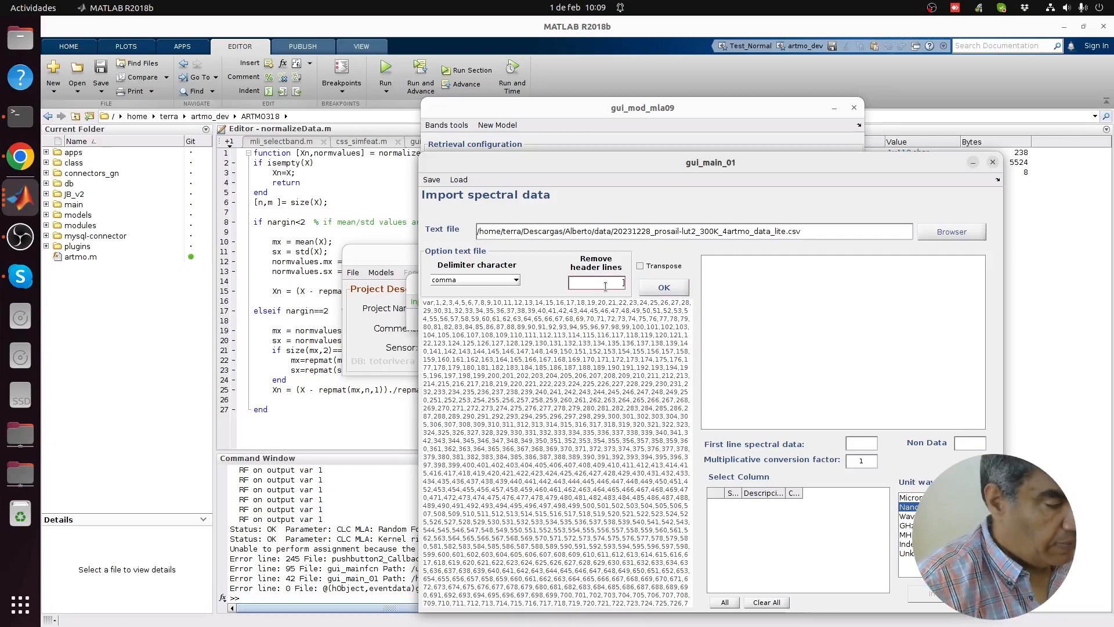
pyautogui.click(682, 288)
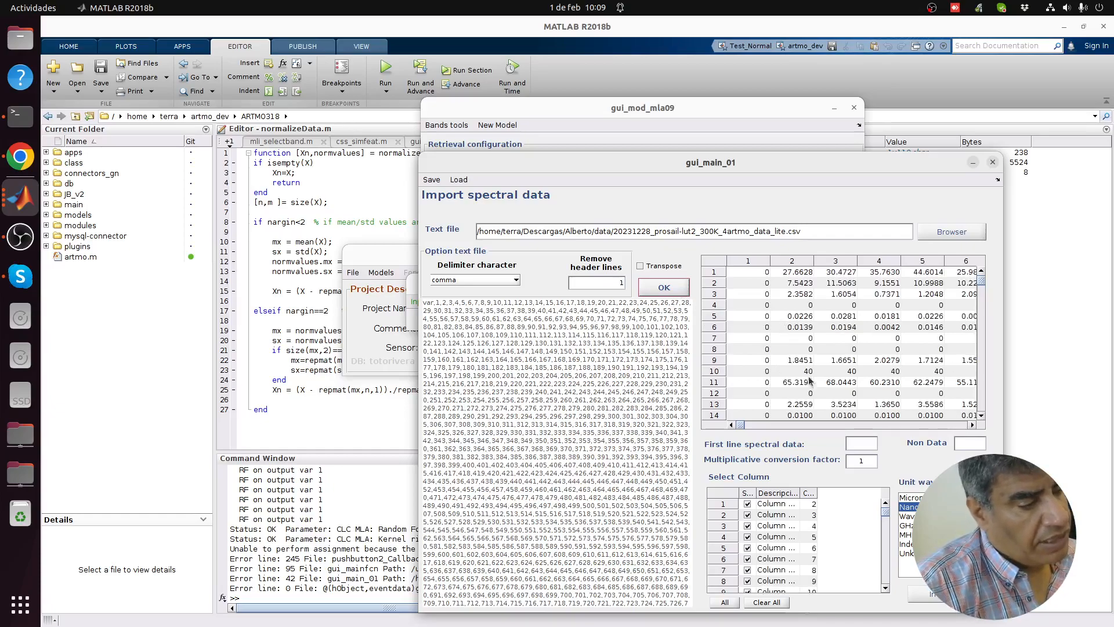
# Set the first line of spectral data to 23, check the spectral values from that row, and import the data
pyautogui.scroll(-5, 811, 404)
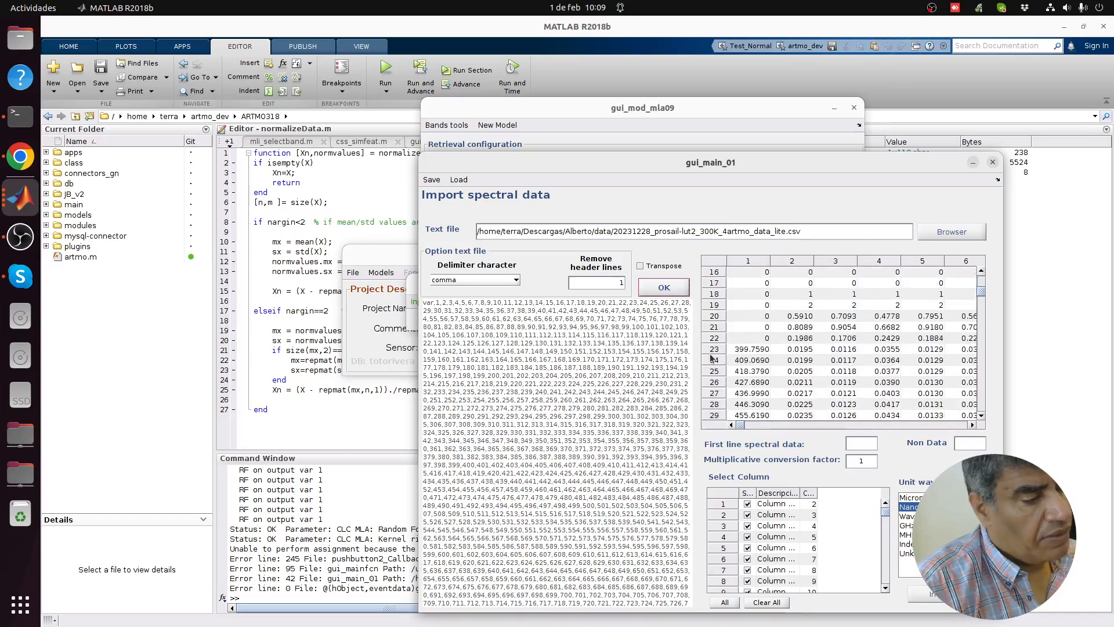
pyautogui.click(859, 446)
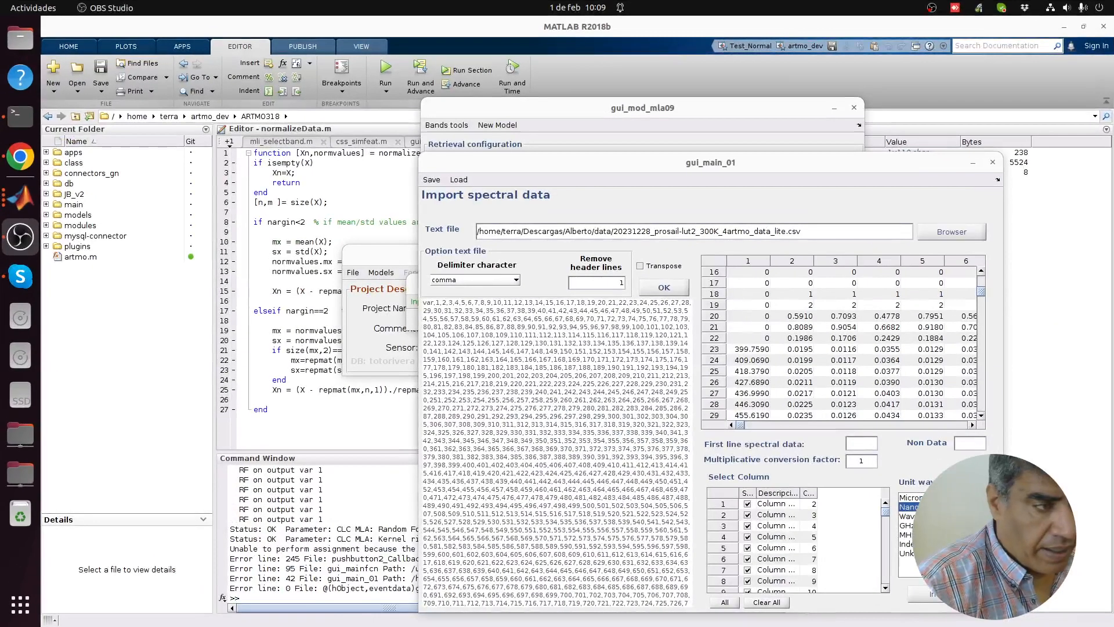
pyautogui.click(852, 443)
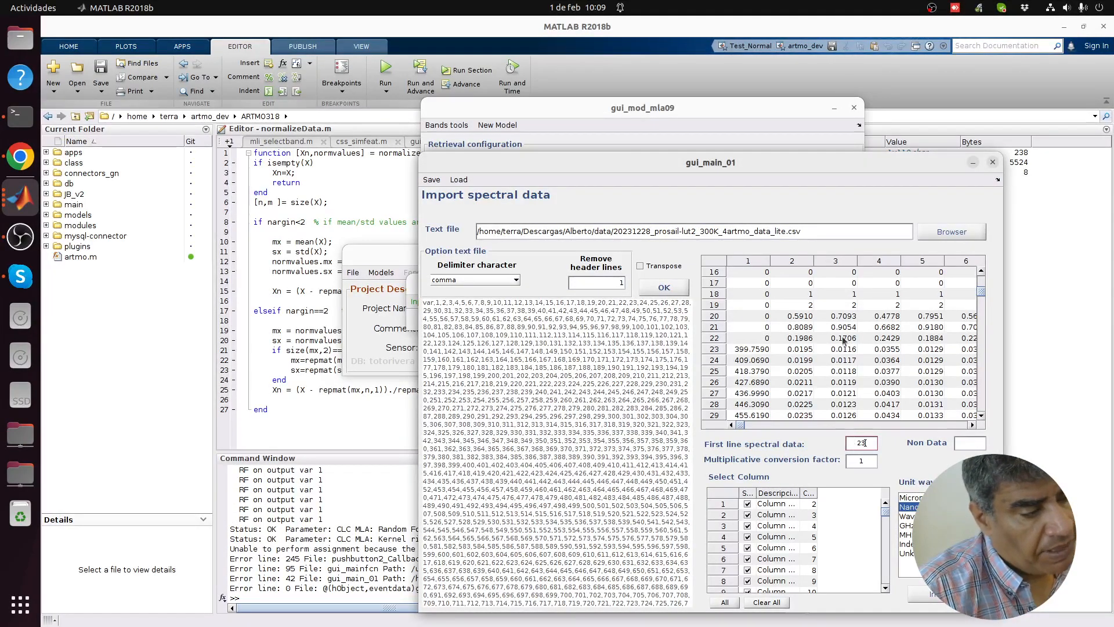
pyautogui.moveTo(778, 349); pyautogui.dragTo(951, 416)
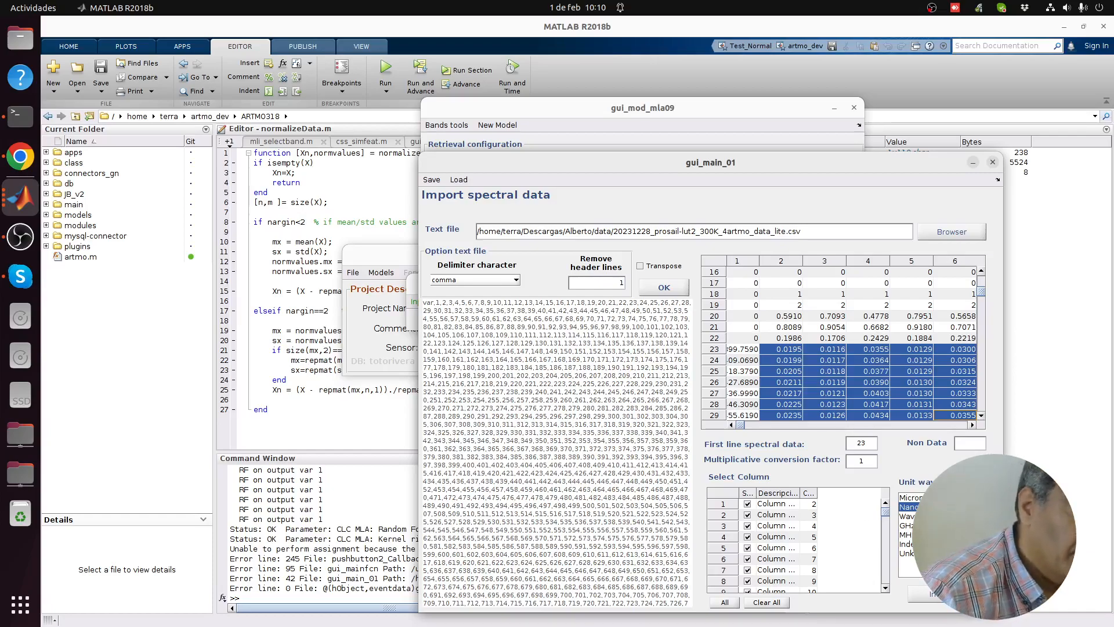
pyautogui.click(935, 593)
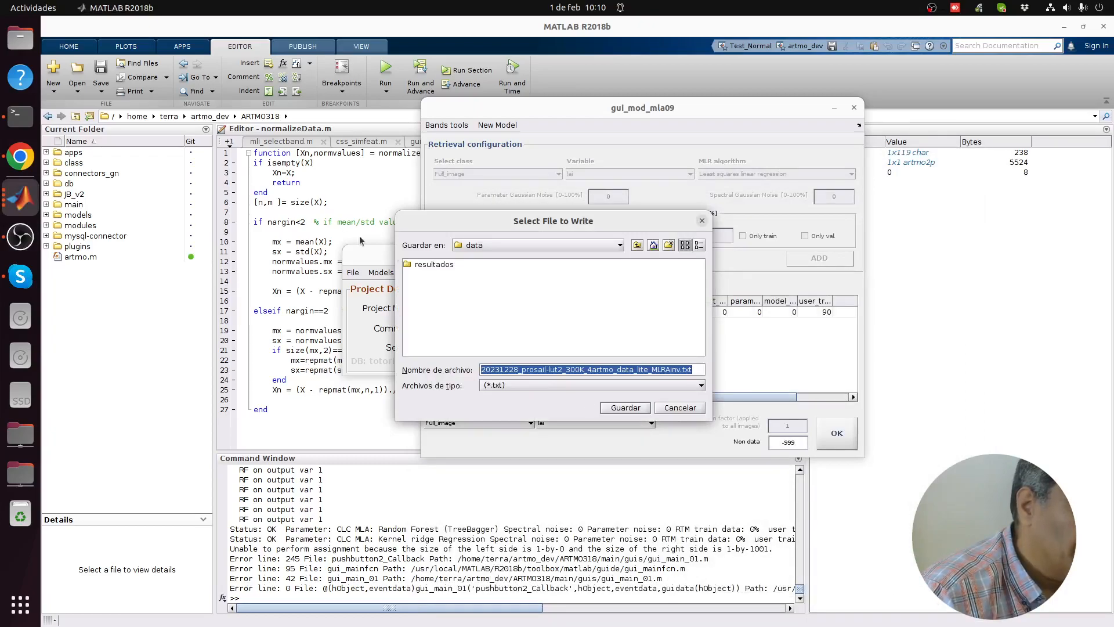
# Save the retrieval output in the resultados folder as 20231228_prosail-lut2_300K_4artmo_data_lite_MLRAinv02.txt and close the completion message
pyautogui.click(438, 270)
pyautogui.doubleClick(438, 271)
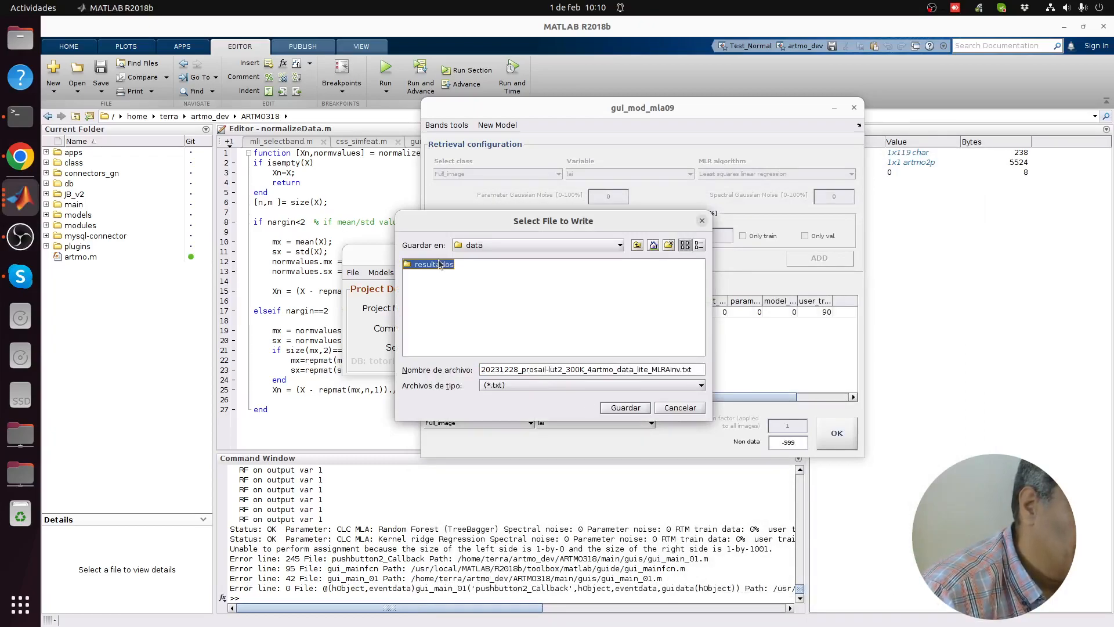
pyautogui.doubleClick(687, 370)
pyautogui.press('Left')
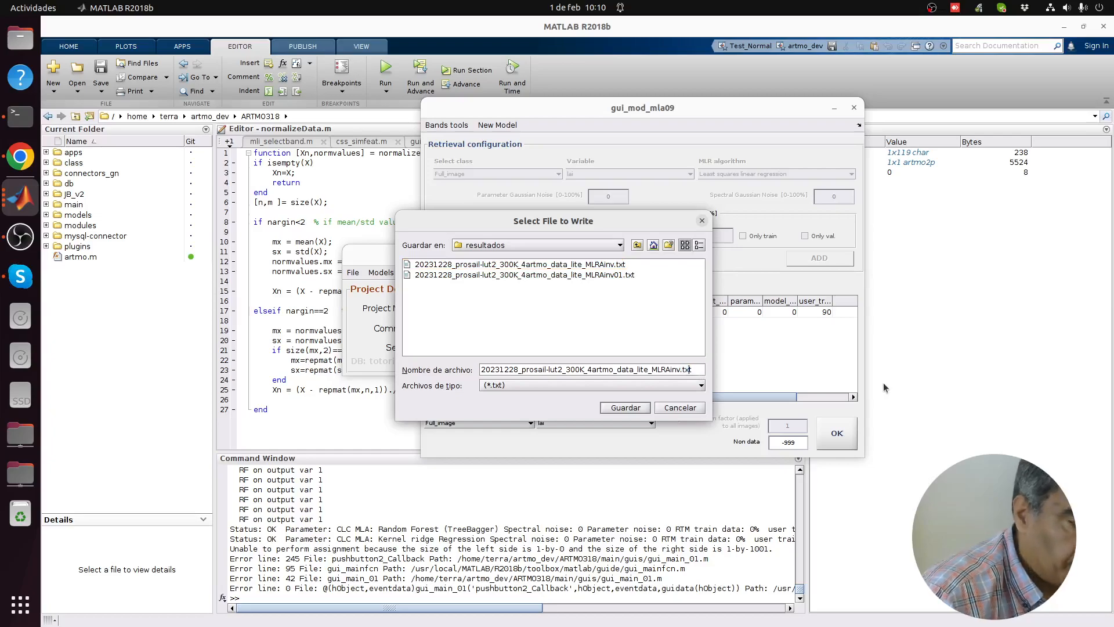
pyautogui.press('Left')
pyautogui.press('Left')
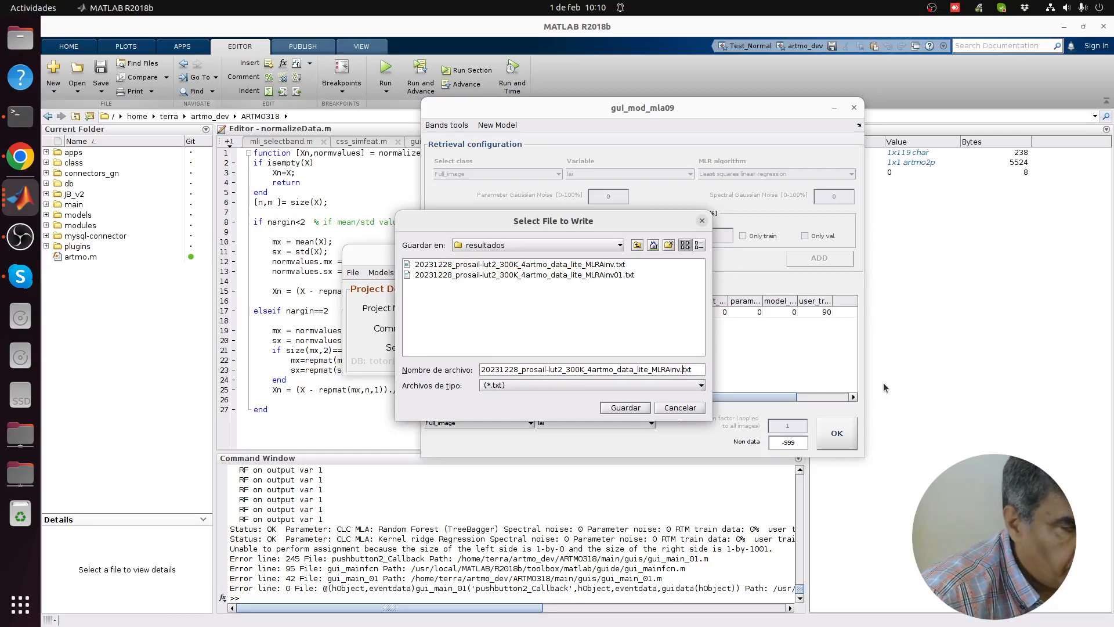
pyautogui.write('02')
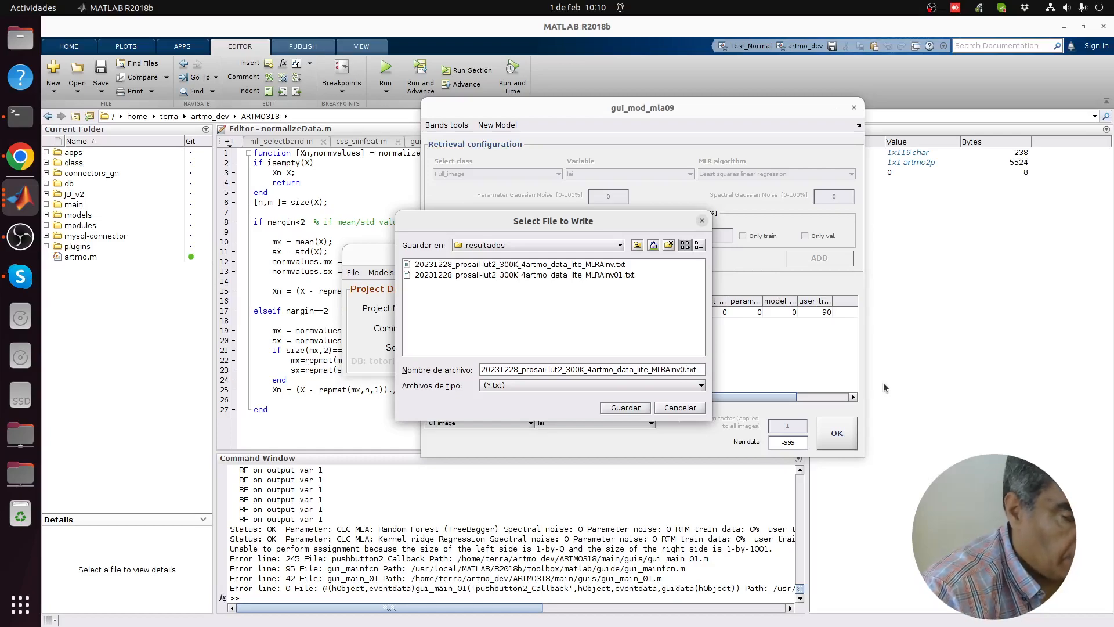
pyautogui.click(616, 408)
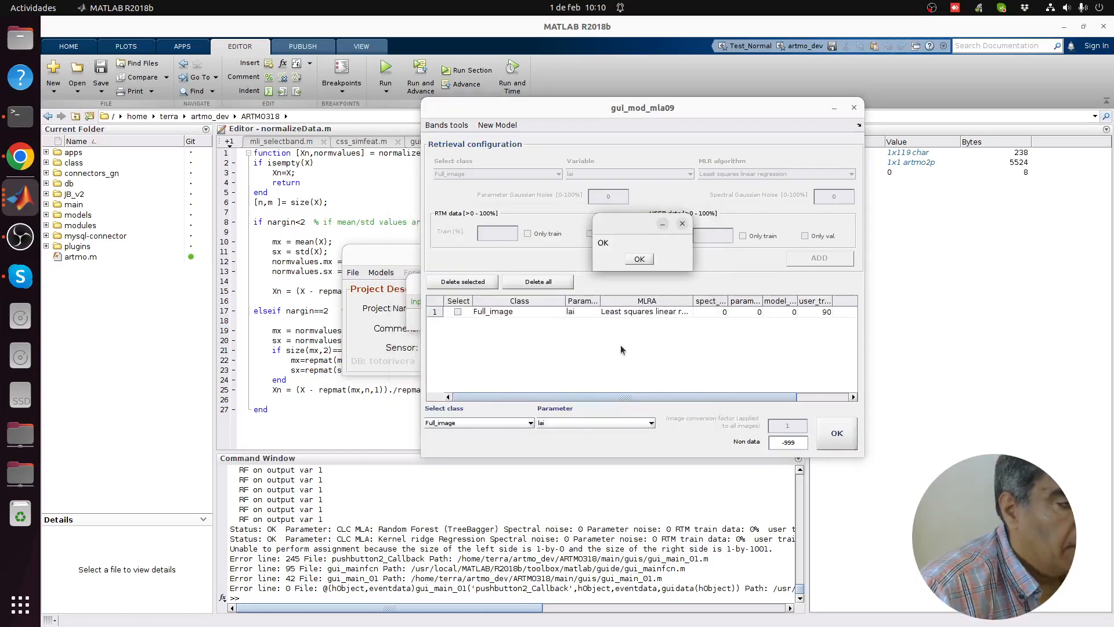
pyautogui.click(640, 259)
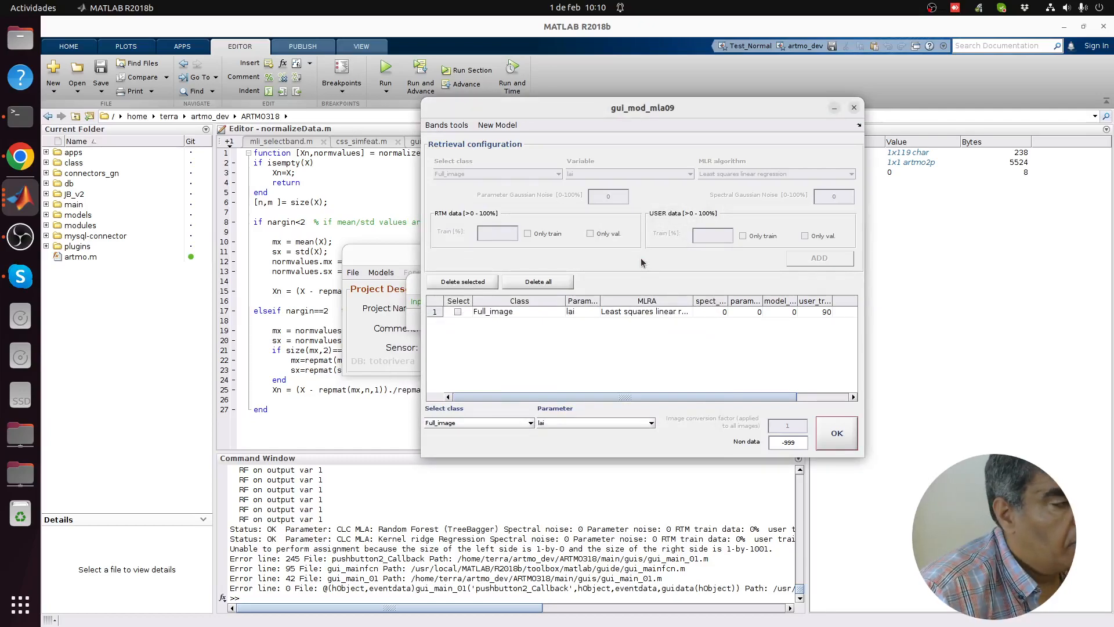
# Switch to the file manager, browse from Descargas to the resultados folder, and open 20231228_prosail-lut2_300K_4artmo_data_lite_MLRAinv02.txt in the text editor
pyautogui.click(20, 39)
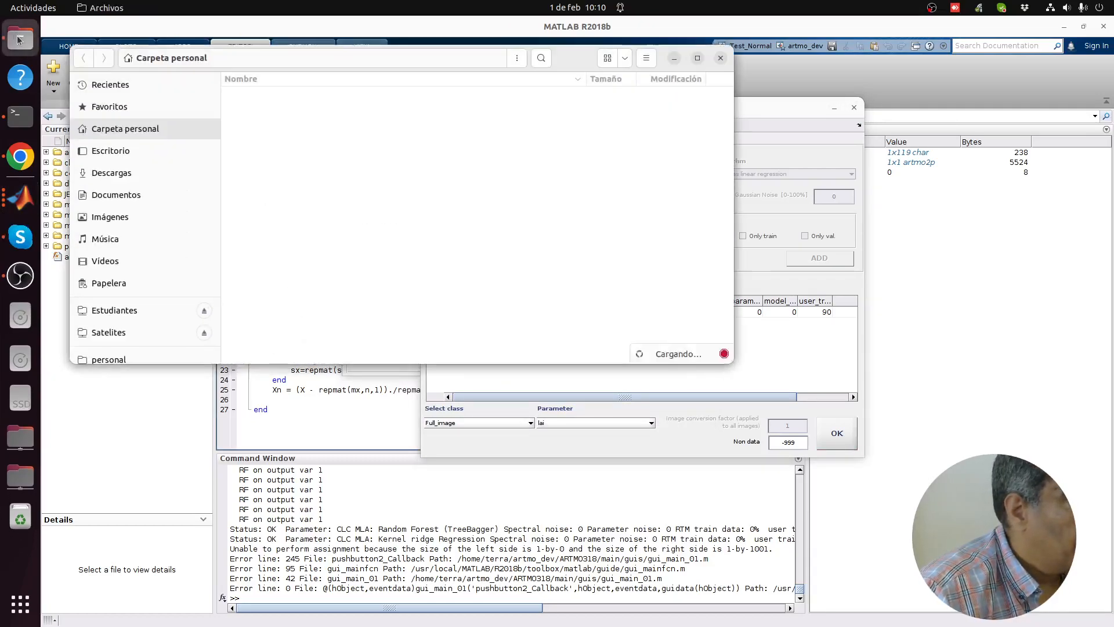
pyautogui.click(133, 174)
pyautogui.click(243, 105)
pyautogui.doubleClick(242, 104)
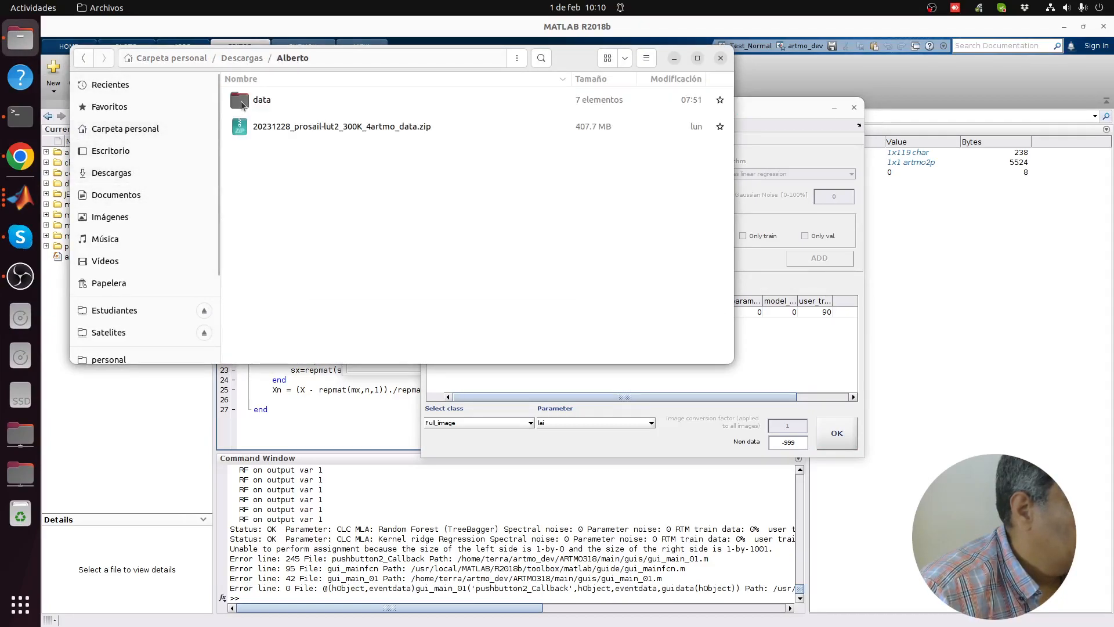
pyautogui.doubleClick(243, 105)
pyautogui.click(243, 105)
pyautogui.doubleClick(243, 101)
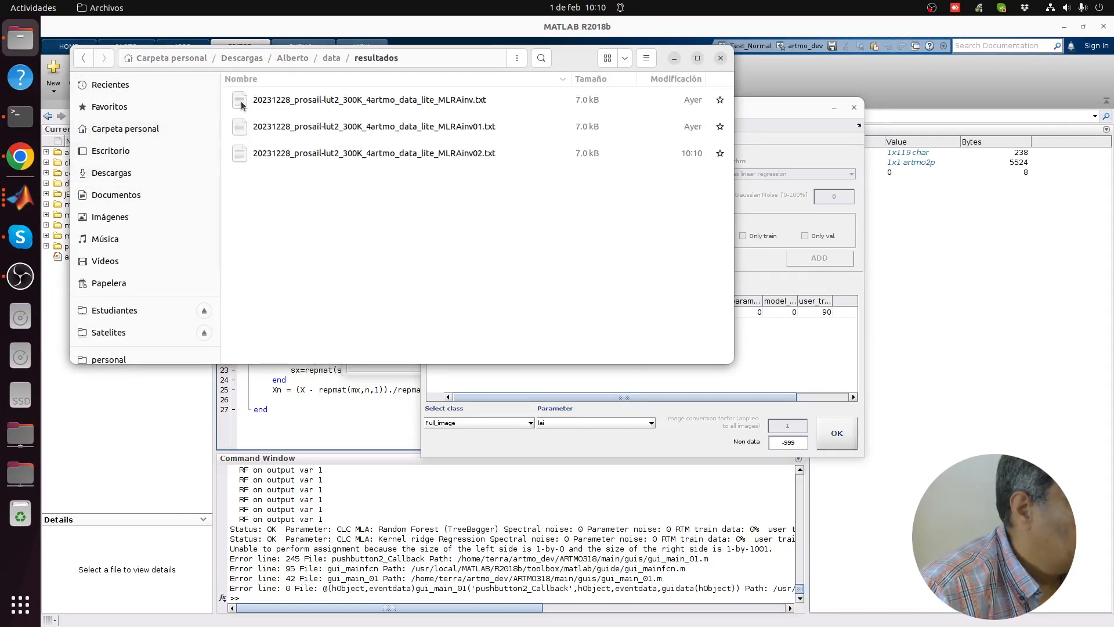
pyautogui.doubleClick(429, 154)
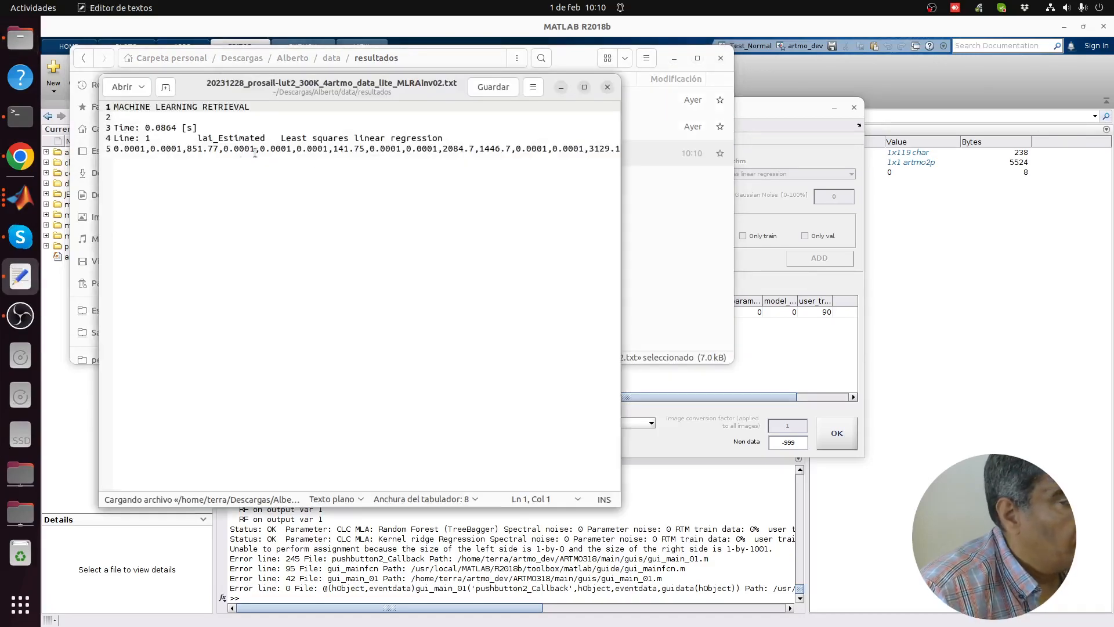